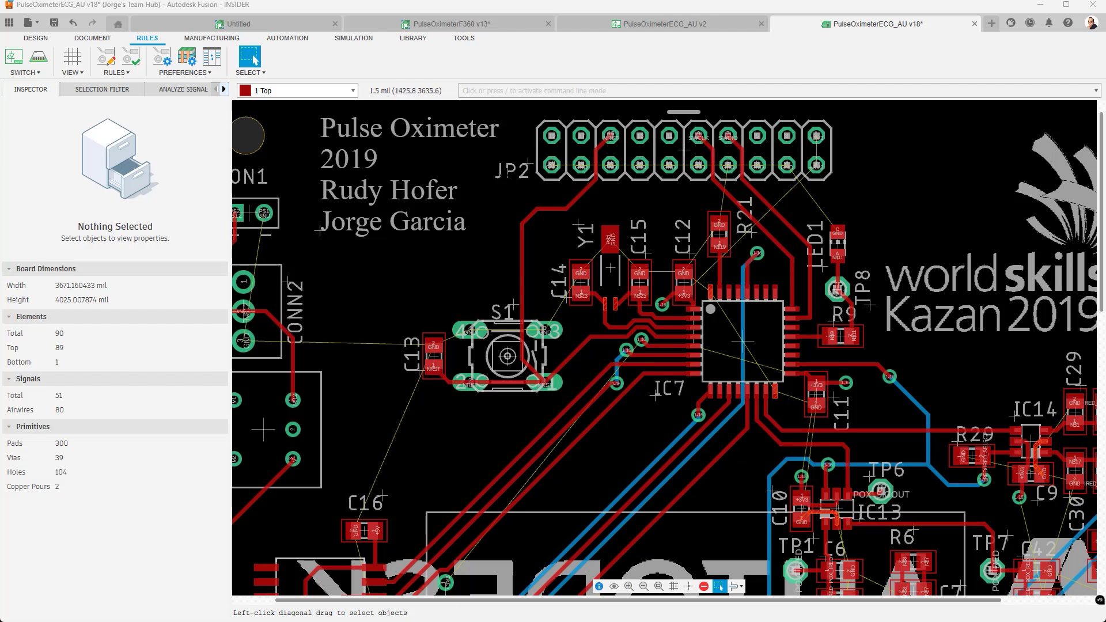
Open the board's Design Rules (DRC) dialog from the Rules tab to show the general rules list.
{"action": "left_click", "coordinate": [113, 58]}
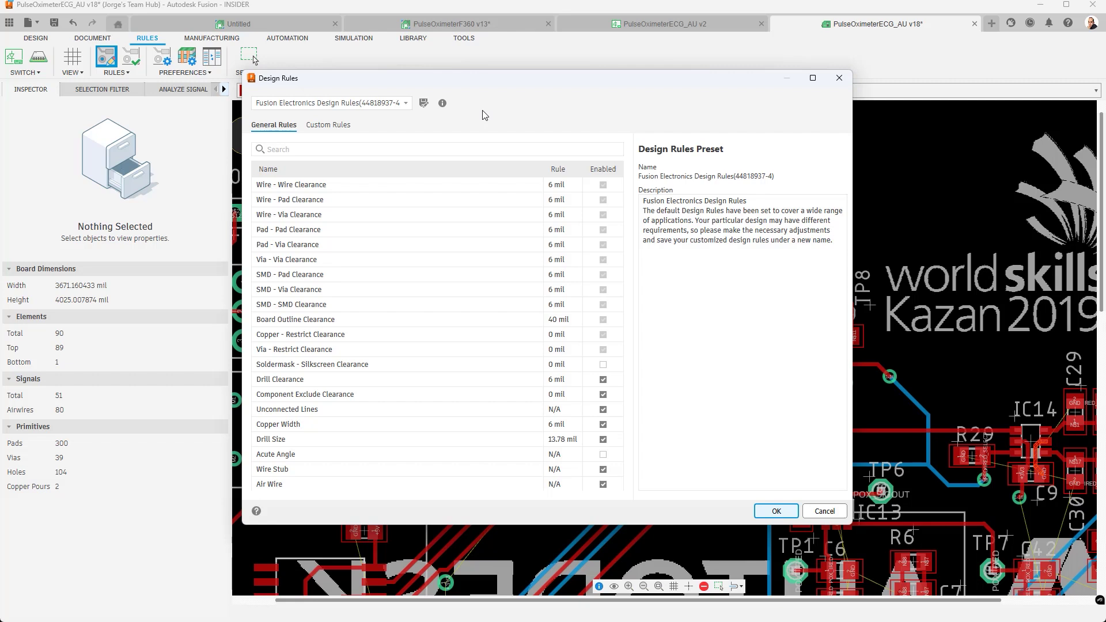
Inspect the Wire - Wire Clearance rule (6 mil), then the Copper - Restrict Clearance rule.
{"action": "left_click", "coordinate": [447, 192]}
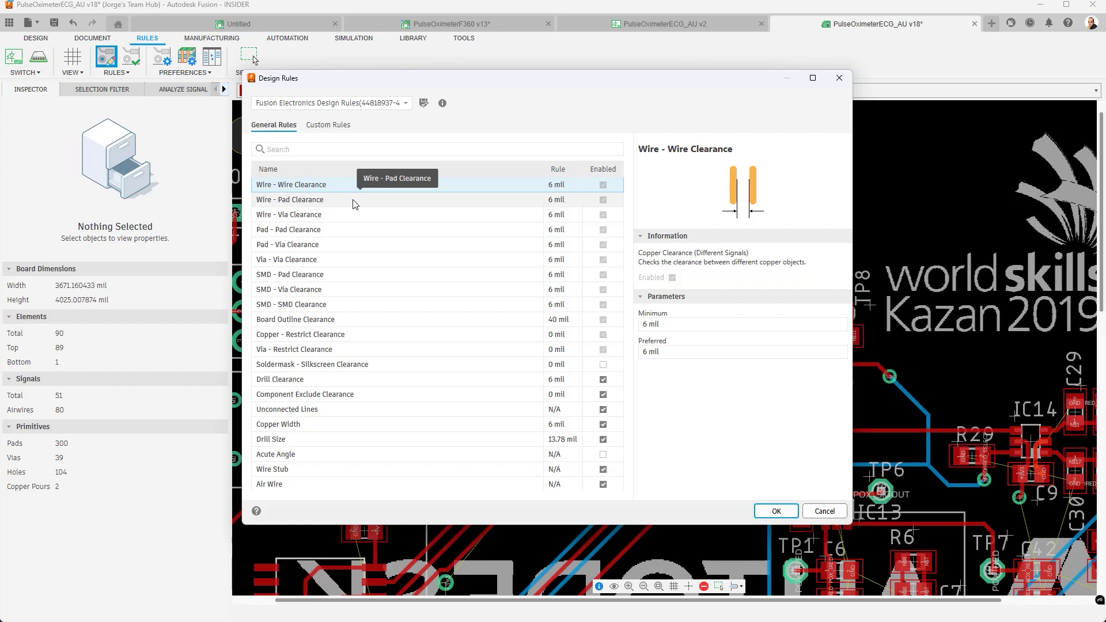
{"action": "left_click", "coordinate": [328, 337]}
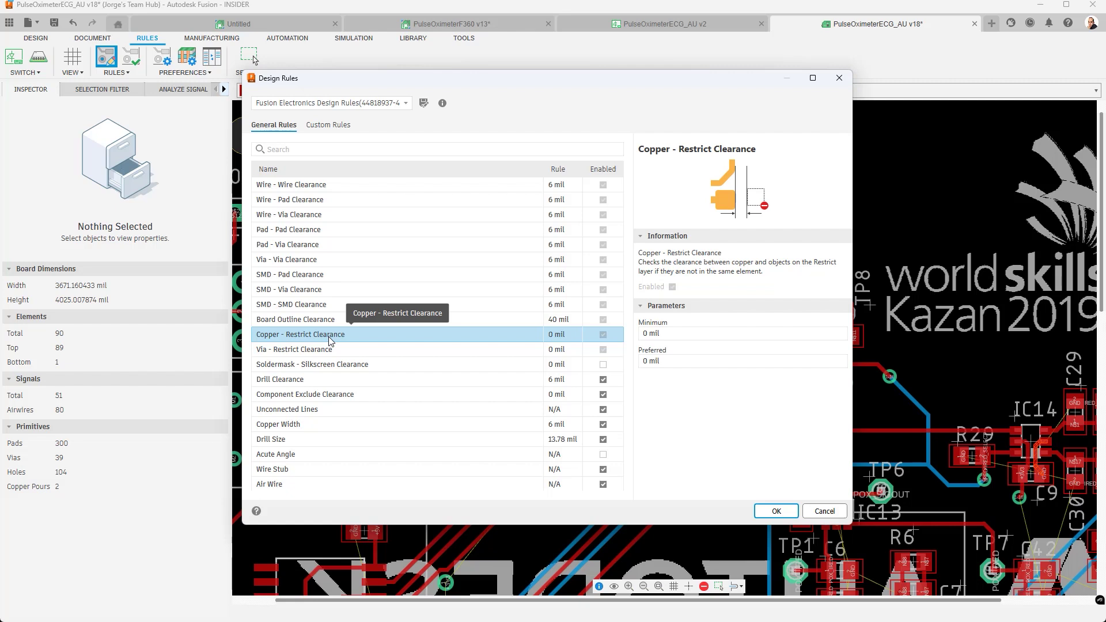
Show the Unconnected Lines rule, which checks Board Outline and Milling layers for gaps.
{"action": "left_click", "coordinate": [324, 409]}
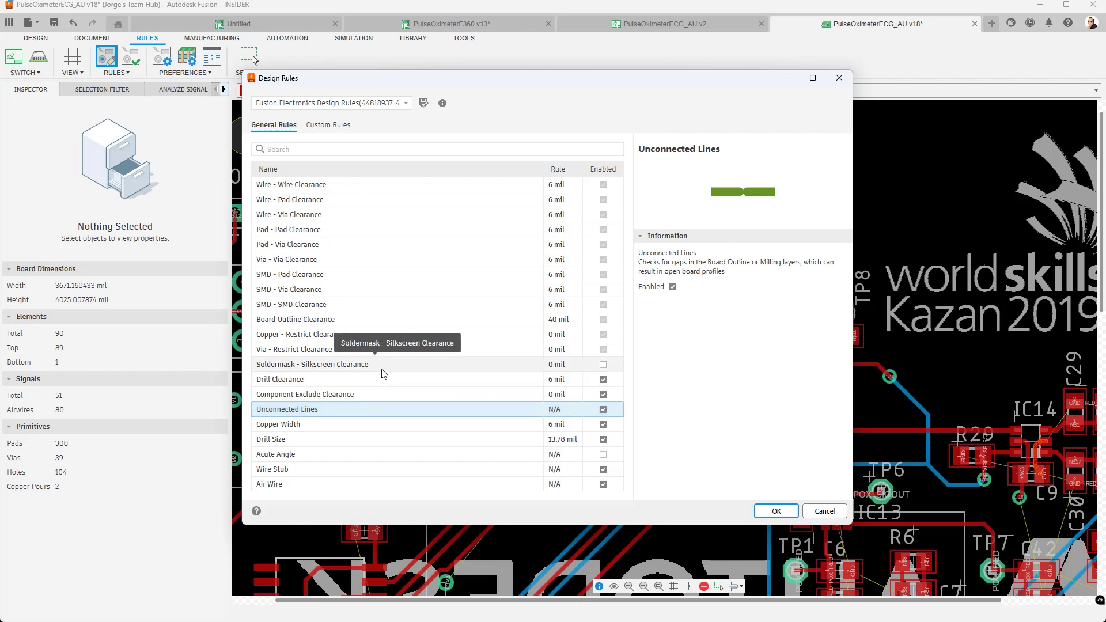
Scroll the General Rules list to the bottom to reveal Matched Signal Lengths.
{"action": "scroll", "coordinate": [376, 384], "scroll_direction": "down", "scroll_amount": 1}
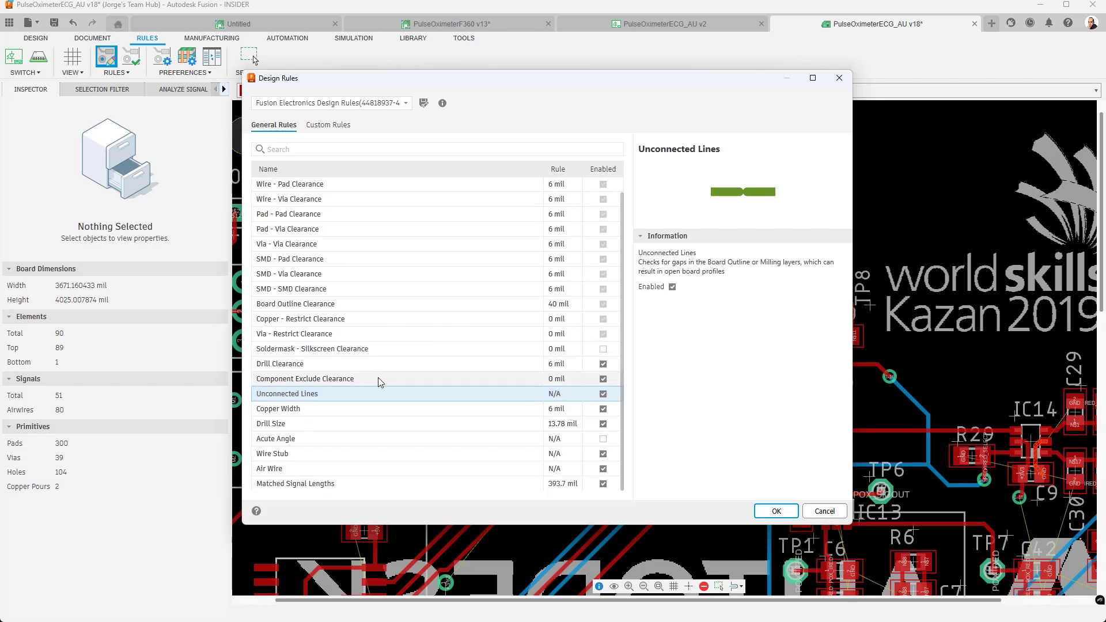
Display Matched Signal Lengths details: 393.70079 mil max length difference, 2.5 gap factor.
{"action": "left_click", "coordinate": [367, 481]}
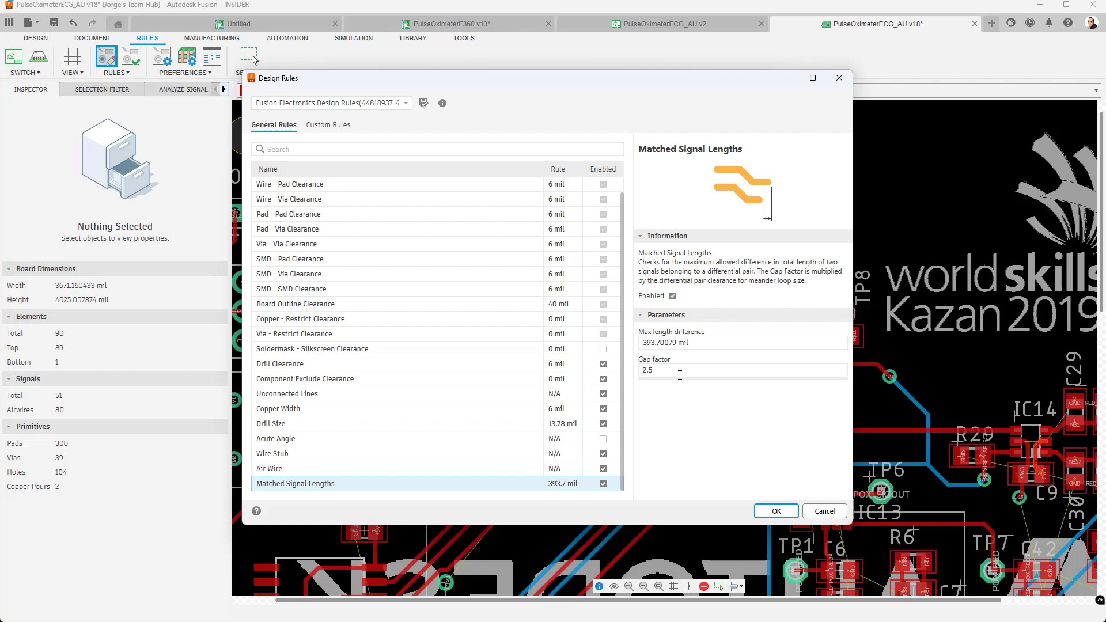
Switch the Design Rules dialog to its Custom Rules categories.
{"action": "left_click", "coordinate": [333, 125]}
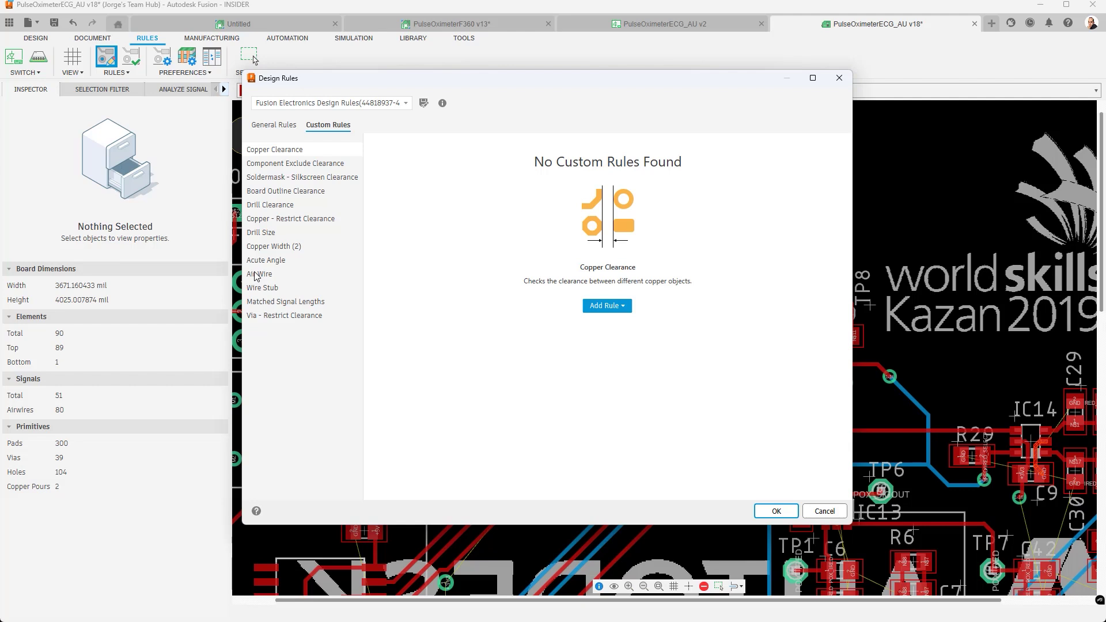
Review the Copper Width 1 and GND Widths custom rules, then add a new Copper Width rule.
{"action": "left_click", "coordinate": [293, 251]}
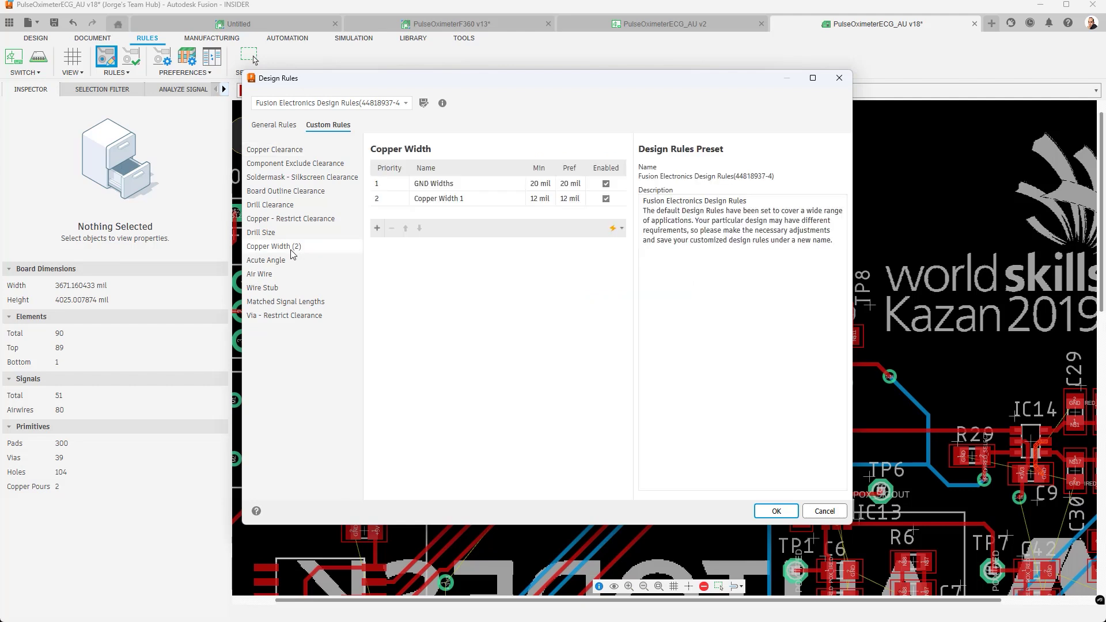
{"action": "left_click", "coordinate": [447, 203]}
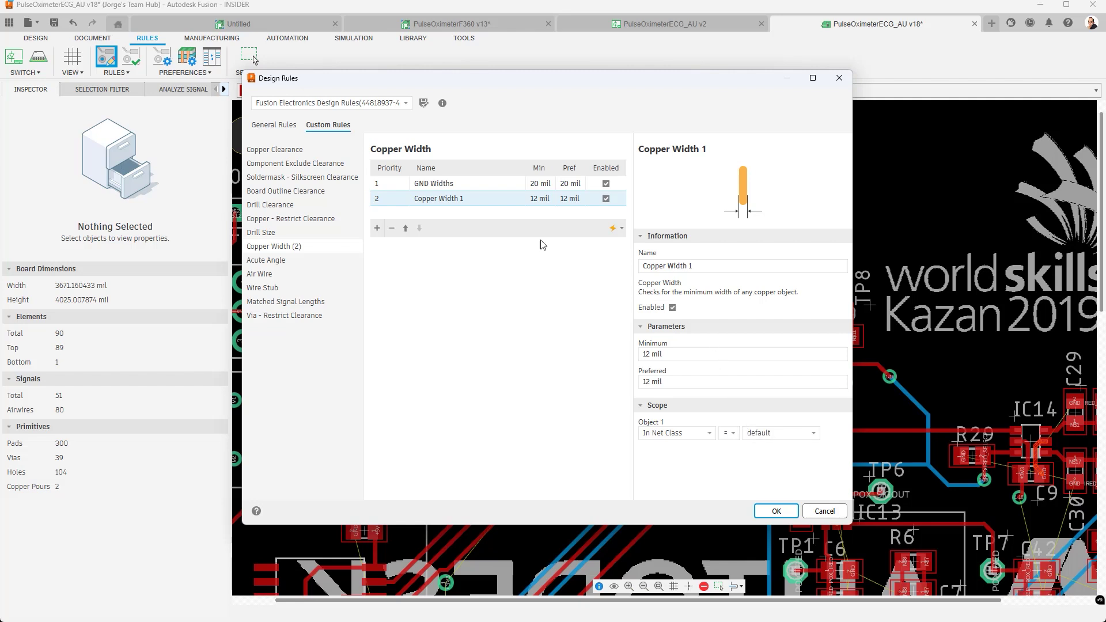
{"action": "left_click", "coordinate": [490, 184]}
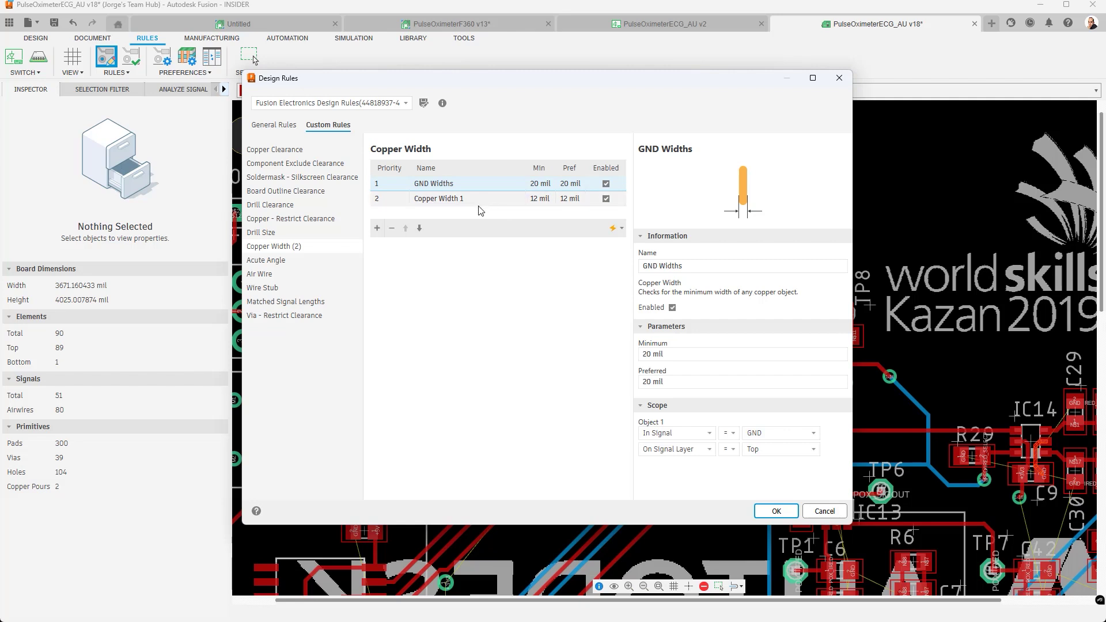
{"action": "left_click", "coordinate": [377, 230]}
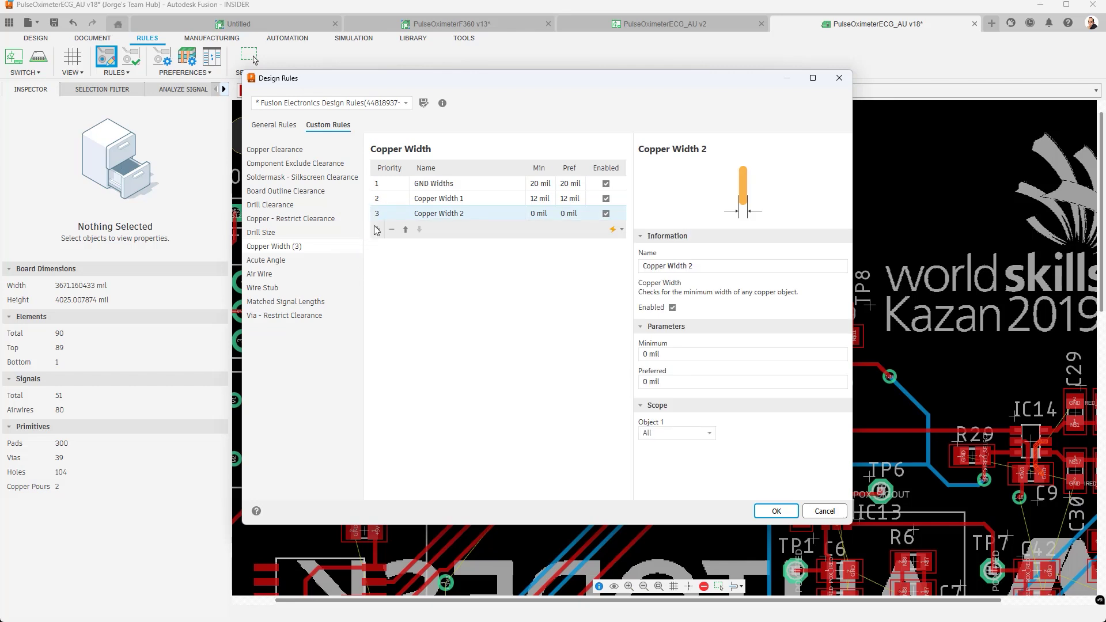
Select the new Copper Width 2 rule and highlight its name for replacement.
{"action": "left_click", "coordinate": [406, 213]}
{"action": "left_click", "coordinate": [407, 229]}
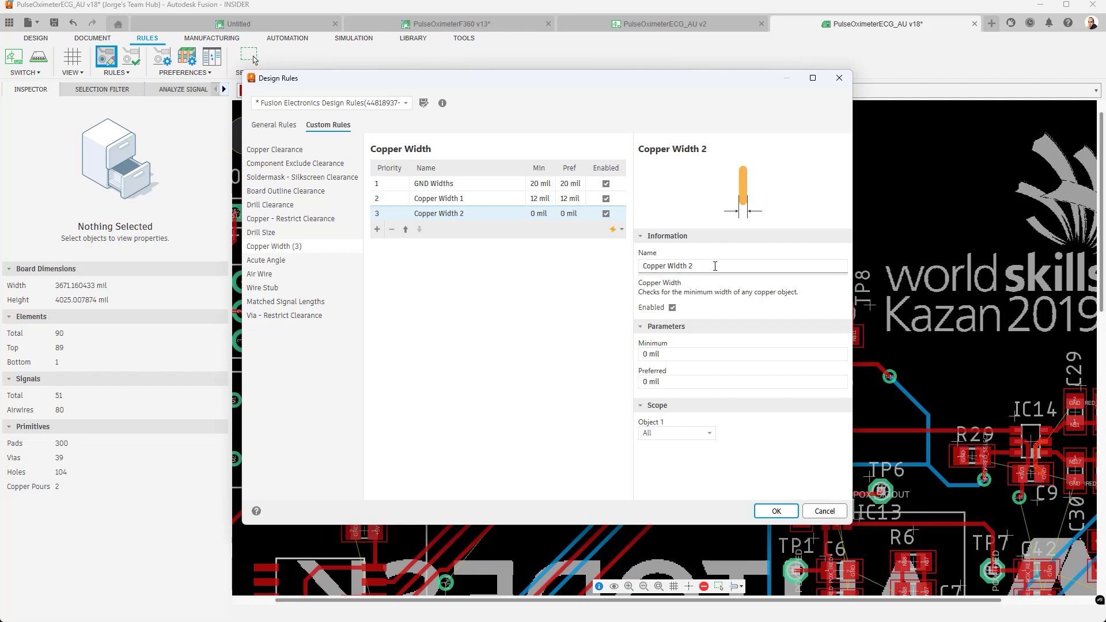
{"action": "left_click_drag", "start_coordinate": [714, 267], "coordinate": [633, 266]}
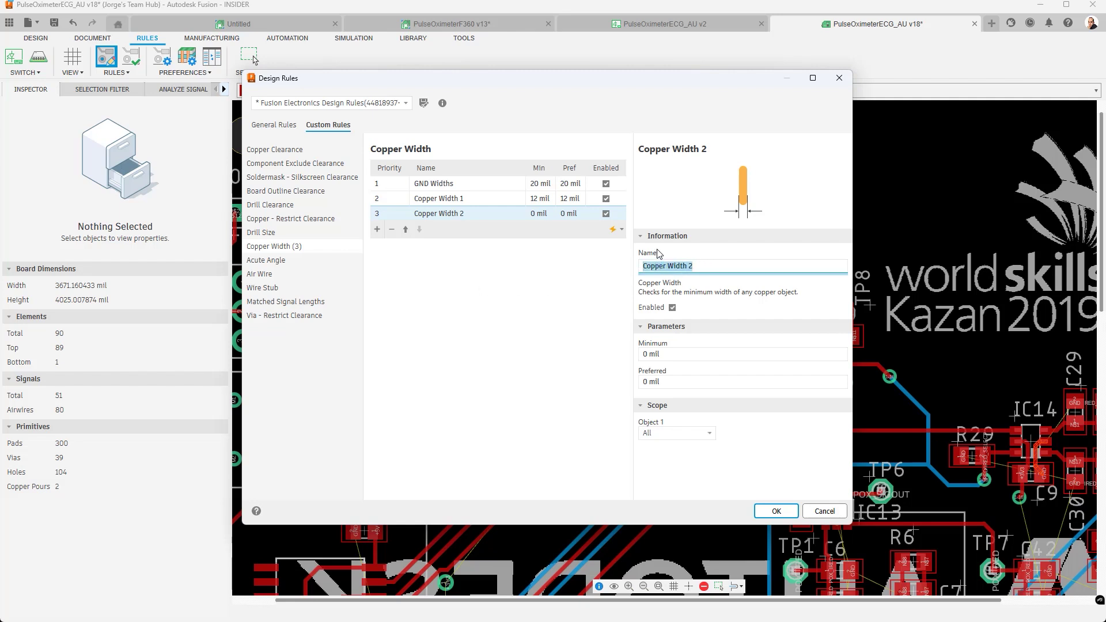
Enter 'IRED_BASELINE TOP Special' as the third Copper Width rule's name, correcting a typo.
{"action": "type", "text": "IRED_BASELINE TOP SPeci"}
{"action": "key", "text": "BackSpace"}
{"action": "key", "text": "BackSpace"}
{"action": "key", "text": "BackSpace"}
{"action": "type", "text": "pecial"}
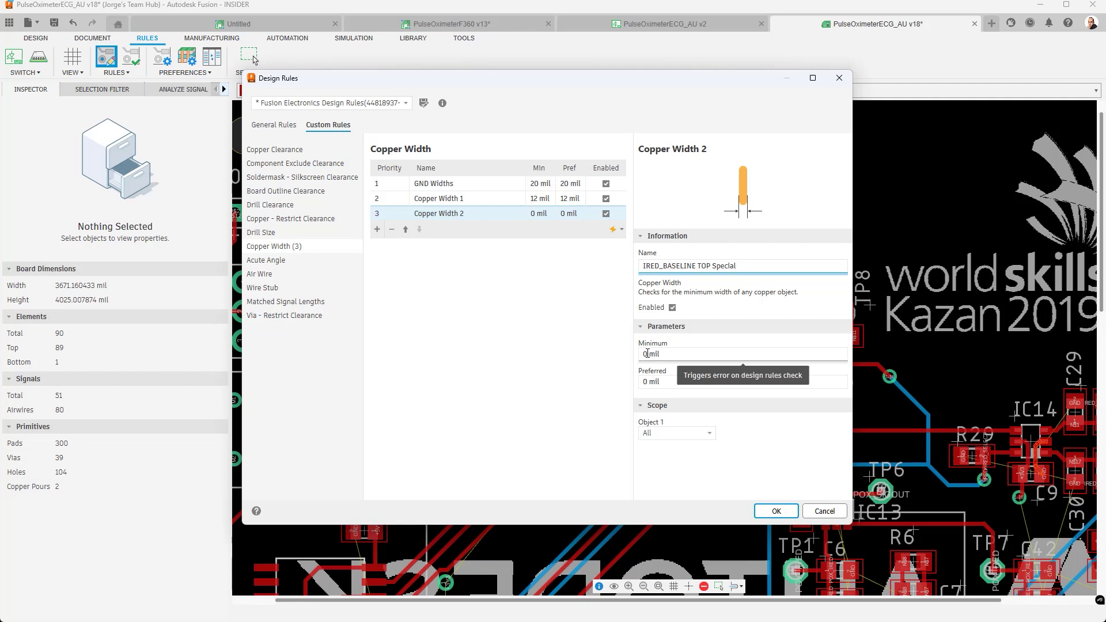
Enter 20 for both the Minimum and Preferred width fields of IRED_BASELINE TOP Special.
{"action": "double_click", "coordinate": [647, 354]}
{"action": "type", "text": "20"}
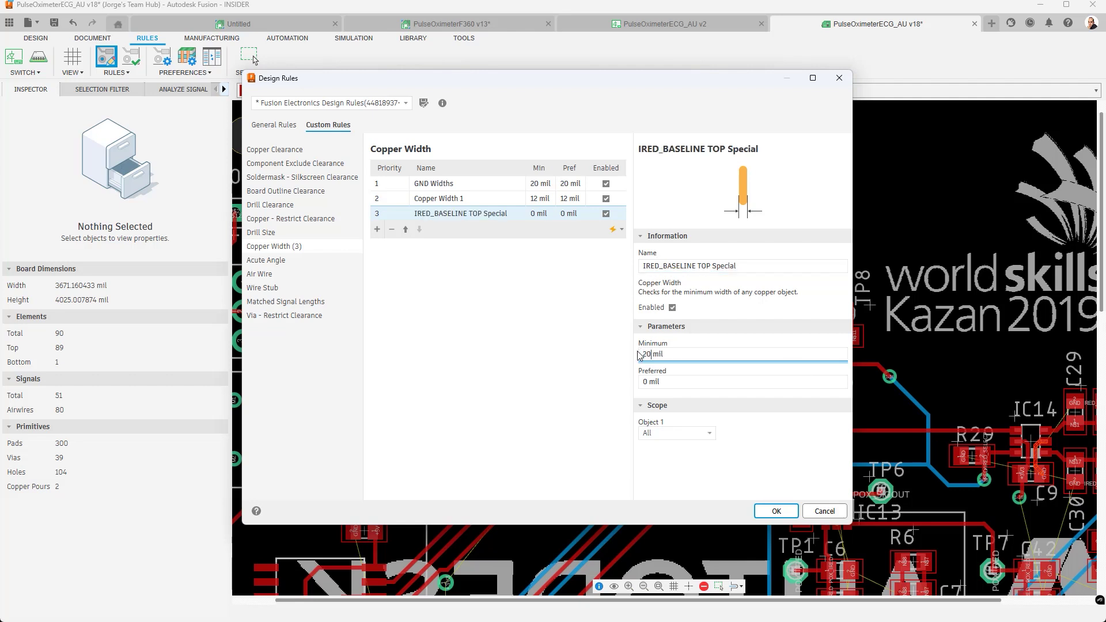
{"action": "left_click", "coordinate": [669, 380]}
{"action": "type", "text": "20"}
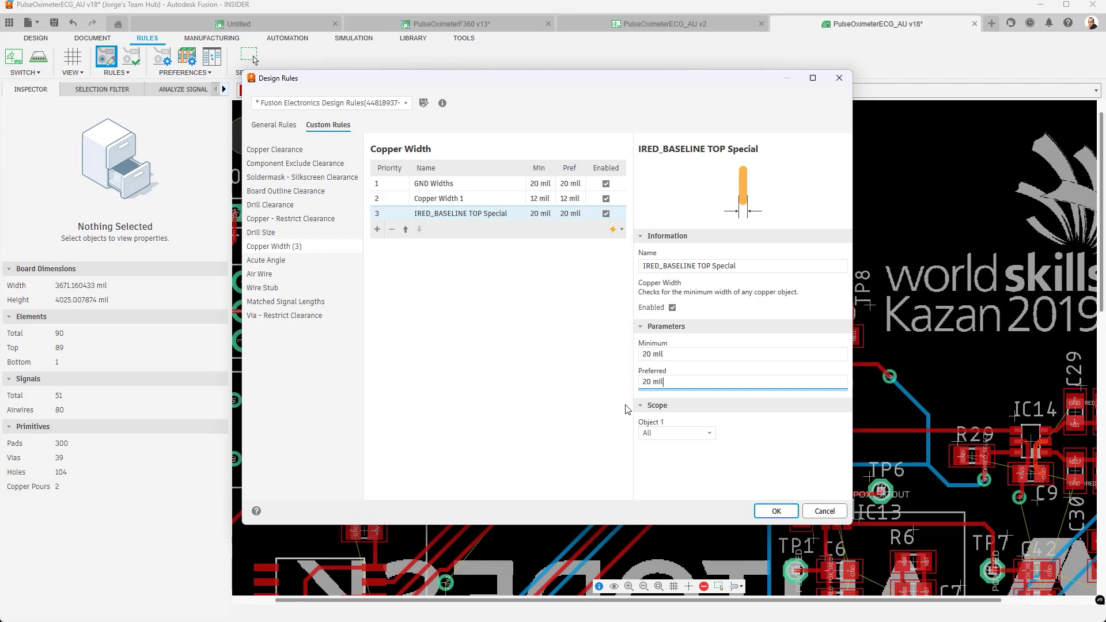
Change the rule's Object 1 scope from All to In Signal = IRED_BASELINE.
{"action": "left_click", "coordinate": [714, 434]}
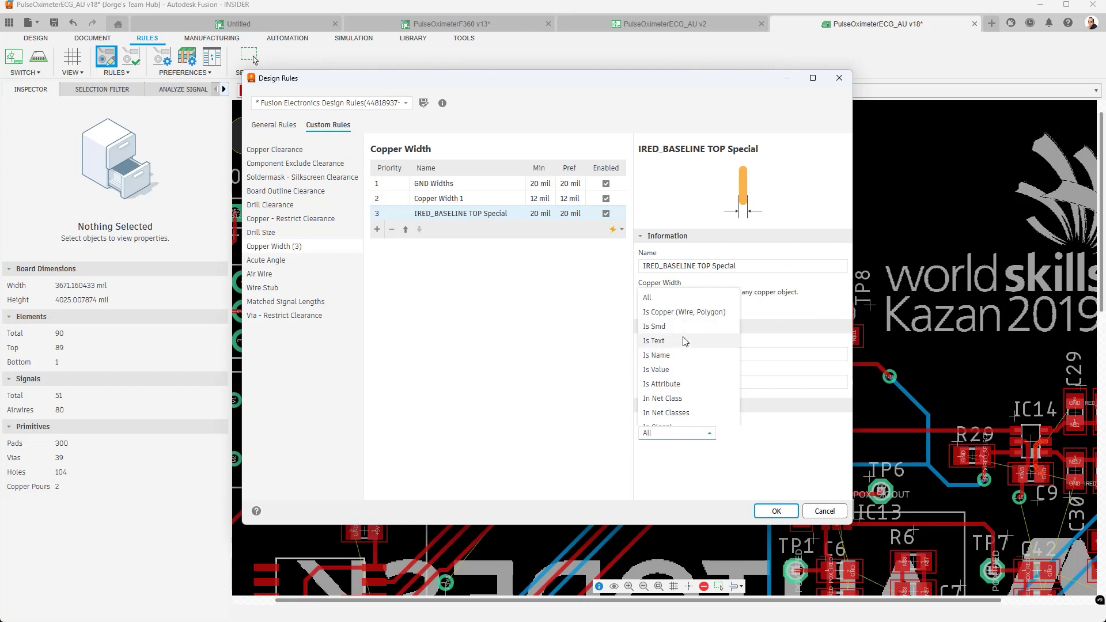
{"action": "scroll", "coordinate": [686, 340], "scroll_direction": "down", "scroll_amount": 2}
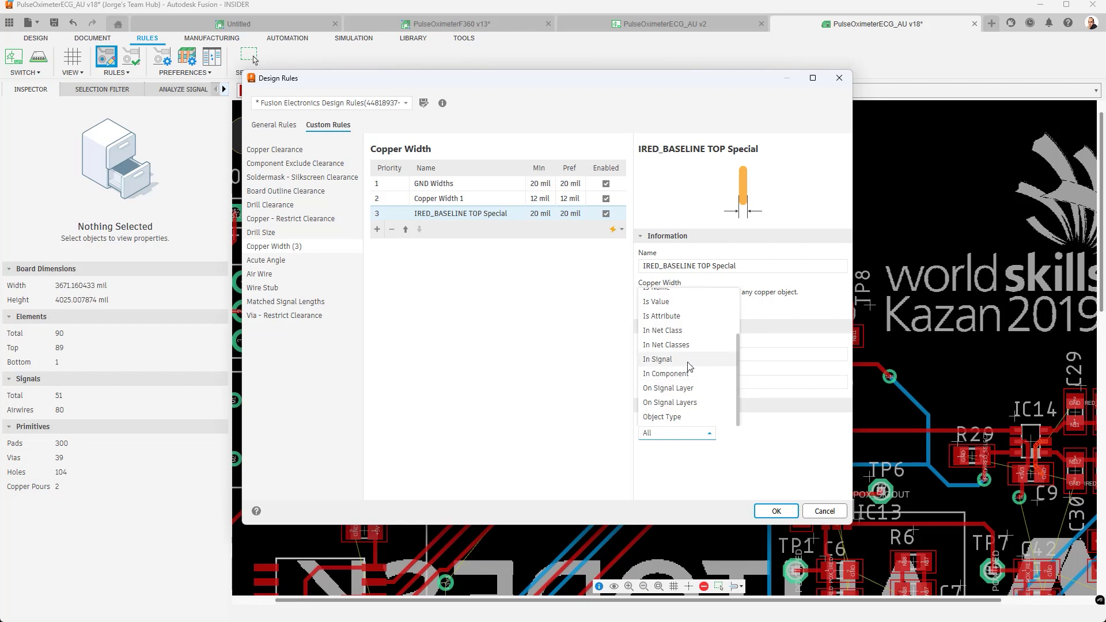
{"action": "left_click", "coordinate": [689, 361]}
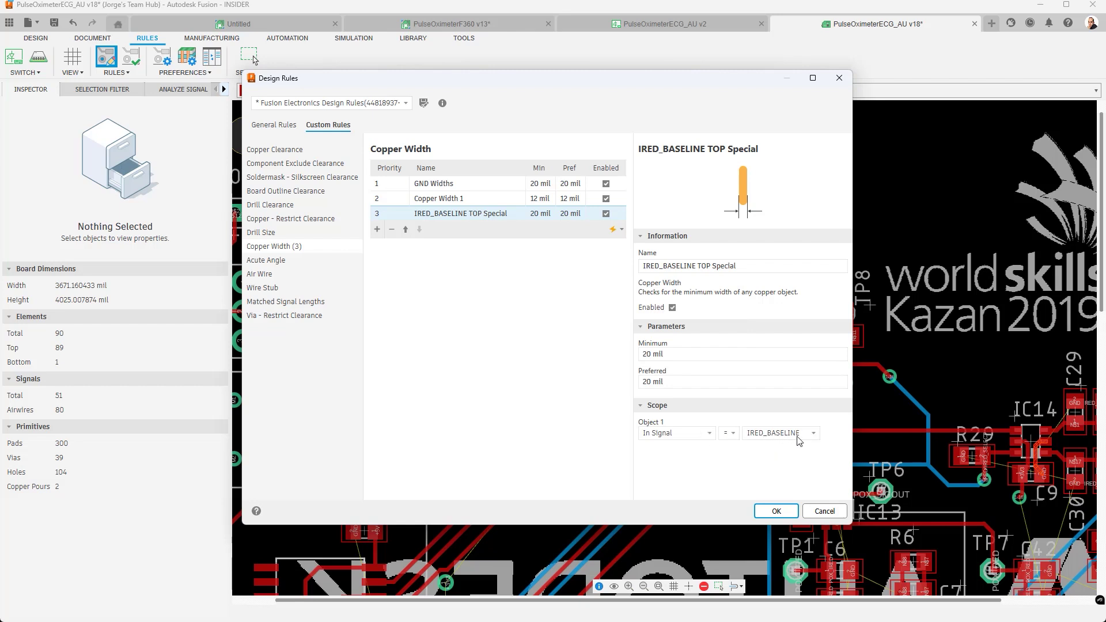
{"action": "left_click", "coordinate": [732, 434]}
{"action": "left_click", "coordinate": [801, 433]}
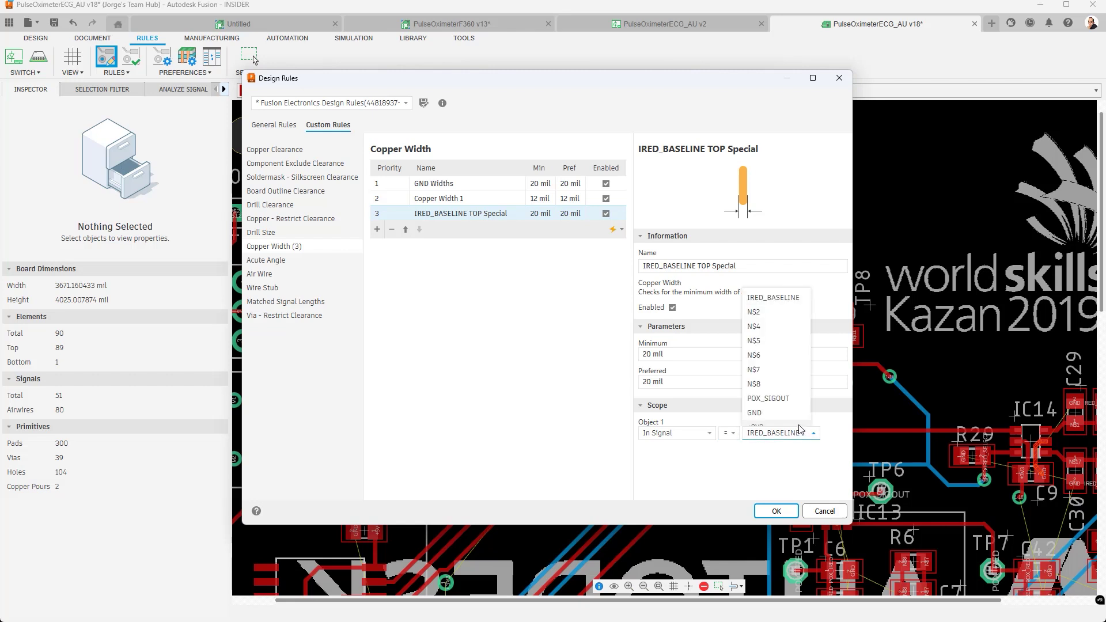
{"action": "scroll", "coordinate": [783, 352], "scroll_direction": "down", "scroll_amount": 10}
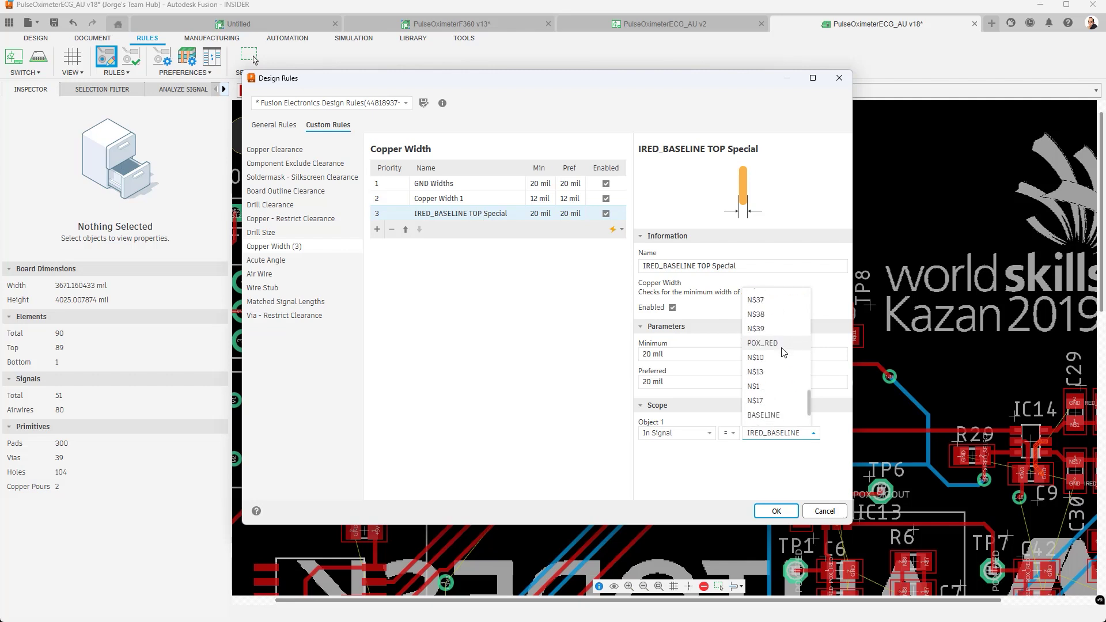
{"action": "scroll", "coordinate": [784, 352], "scroll_direction": "up", "scroll_amount": 10}
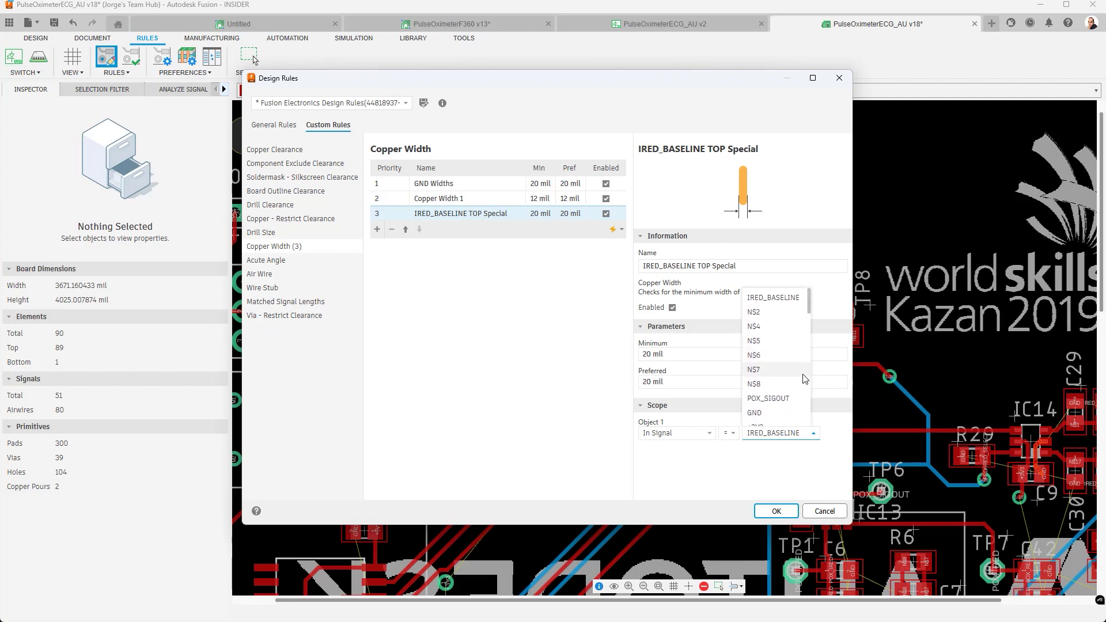
{"action": "left_click", "coordinate": [814, 435]}
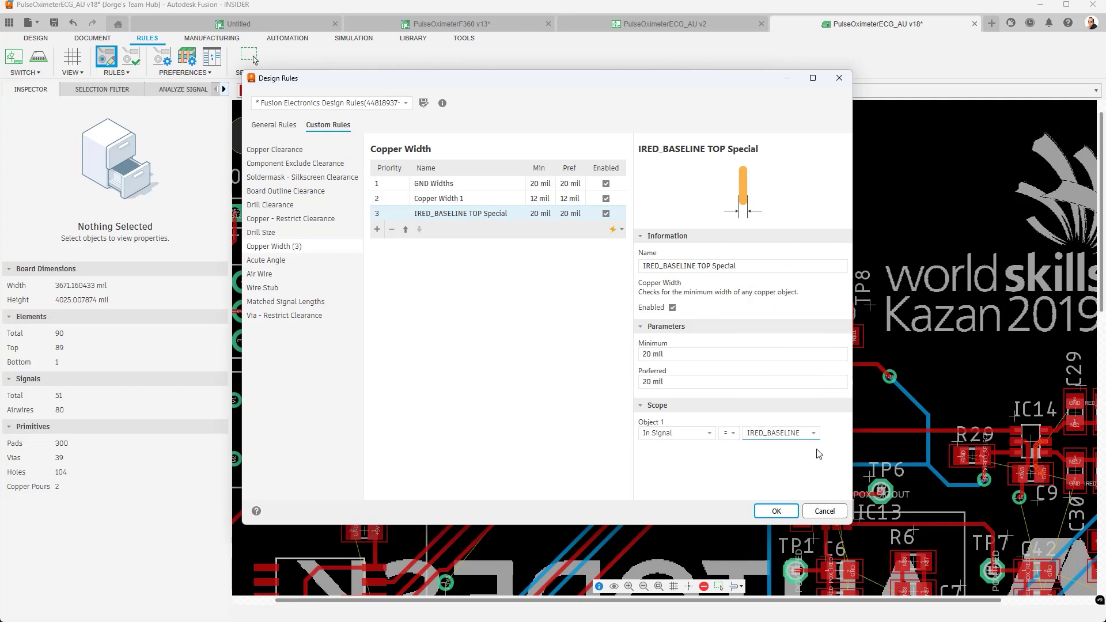
{"action": "mouse_move", "coordinate": [828, 435]}
{"action": "left_click", "coordinate": [827, 433]}
Add a second scope condition requiring On Signal Layer = Top.
{"action": "left_click", "coordinate": [709, 450]}
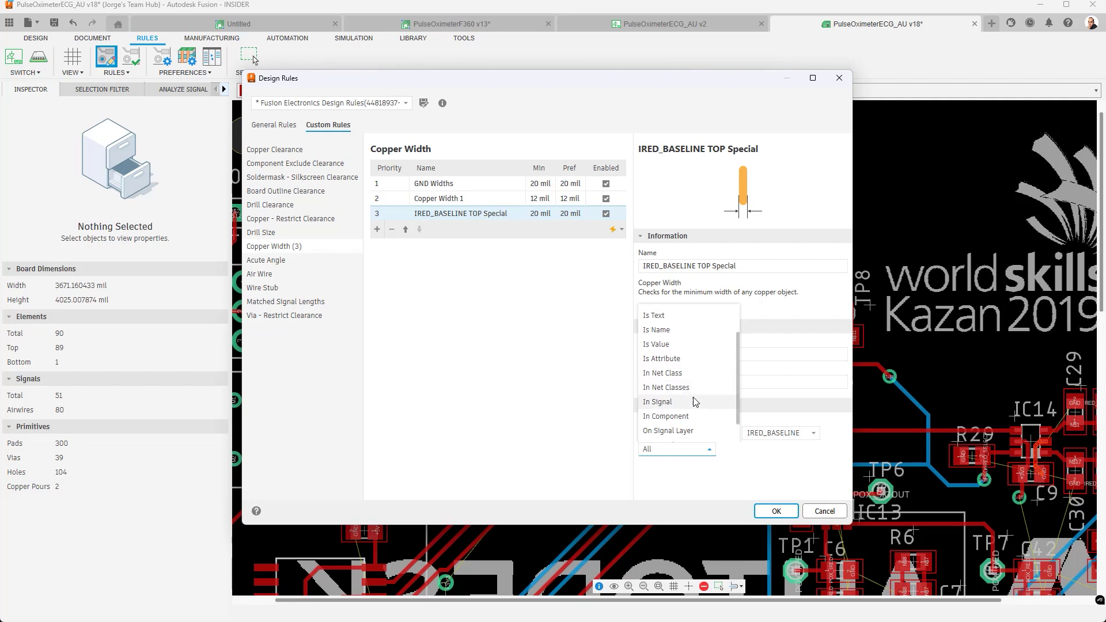
{"action": "scroll", "coordinate": [693, 402], "scroll_direction": "down", "scroll_amount": 1}
{"action": "left_click", "coordinate": [700, 416]}
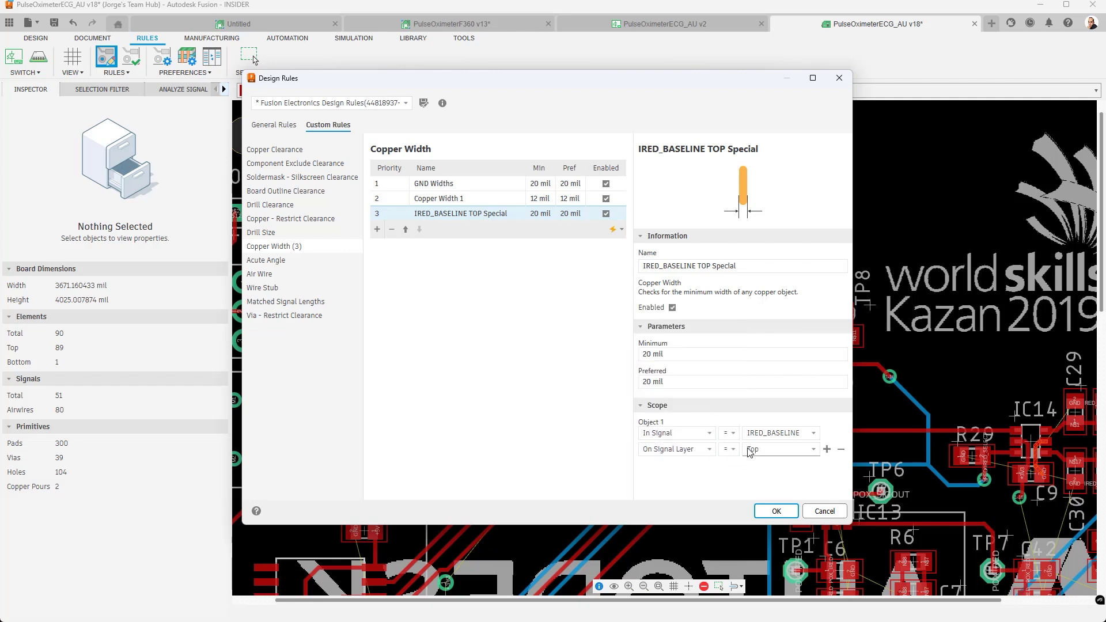
{"action": "left_click", "coordinate": [818, 449]}
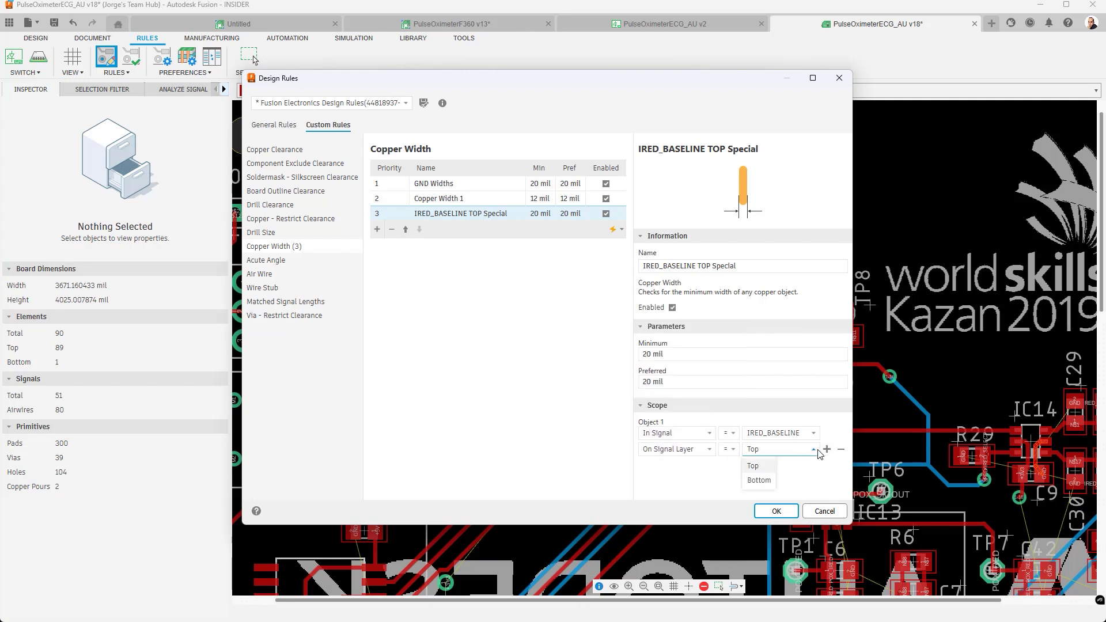
{"action": "left_click", "coordinate": [803, 480]}
{"action": "mouse_move", "coordinate": [833, 454]}
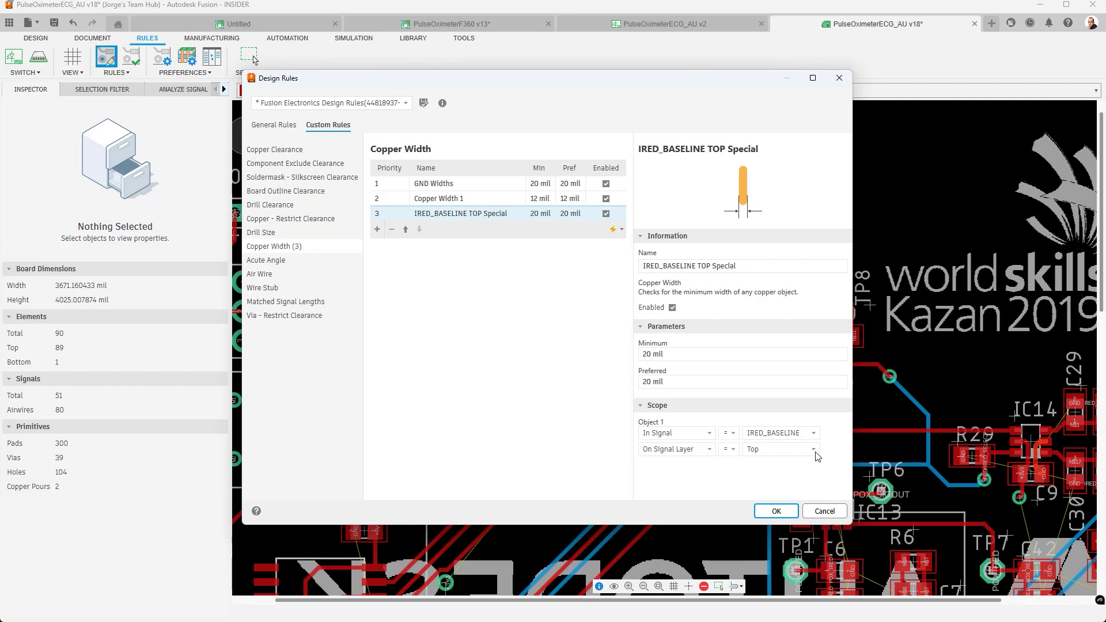
Apply the rule changes, then zoom near TP5 and inspect the IRED_BASELINE wire.
{"action": "left_click", "coordinate": [777, 512]}
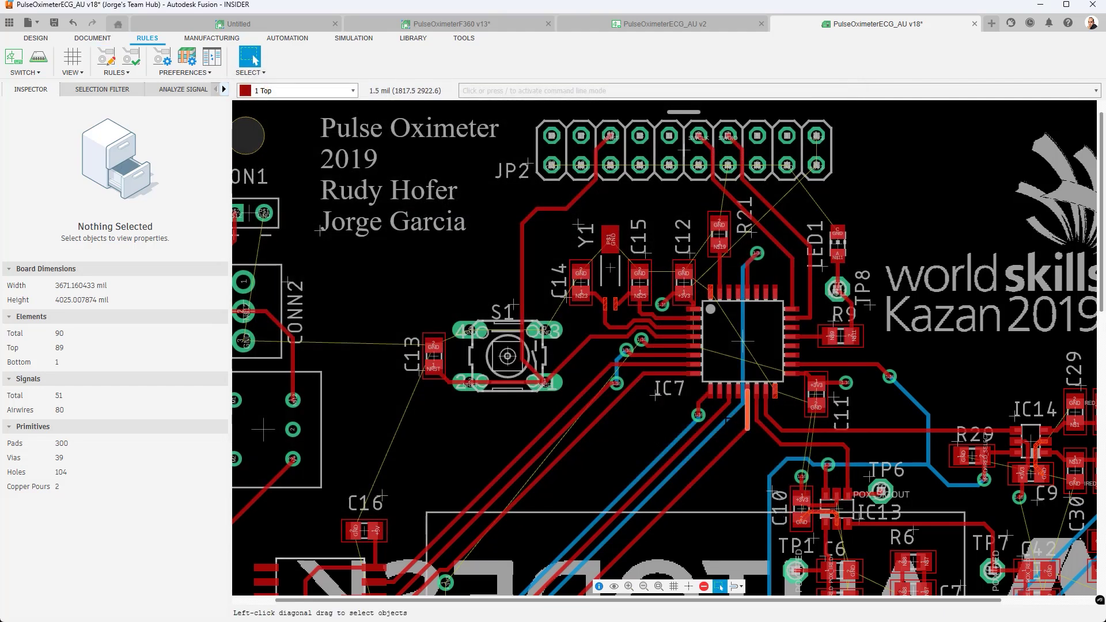
{"action": "scroll", "coordinate": [649, 382], "scroll_direction": "up", "scroll_amount": 3}
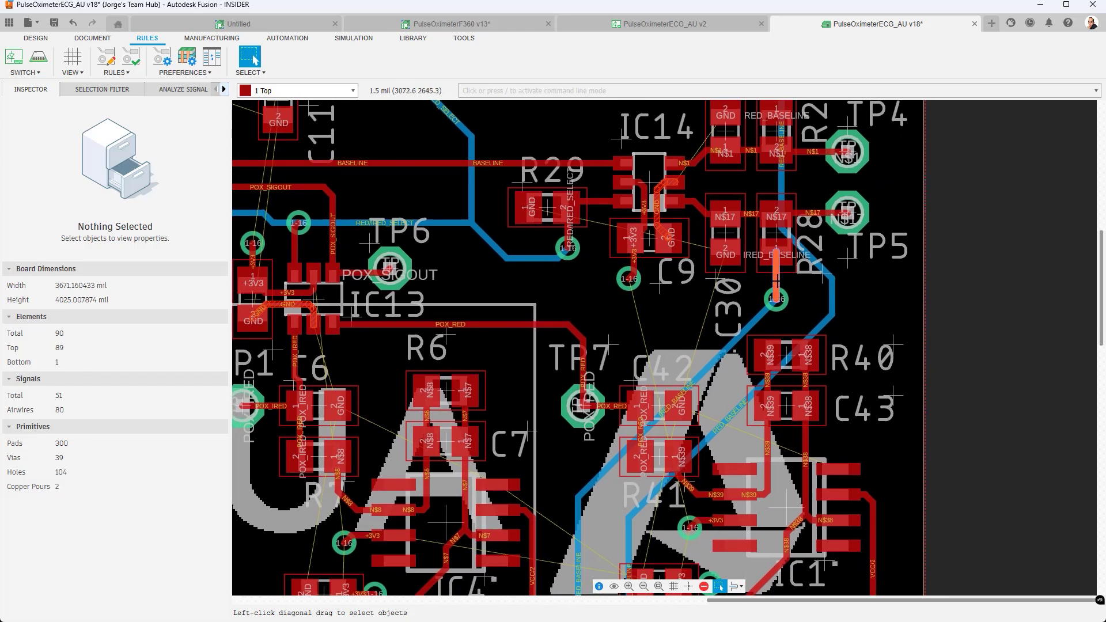
{"action": "left_click", "coordinate": [781, 279]}
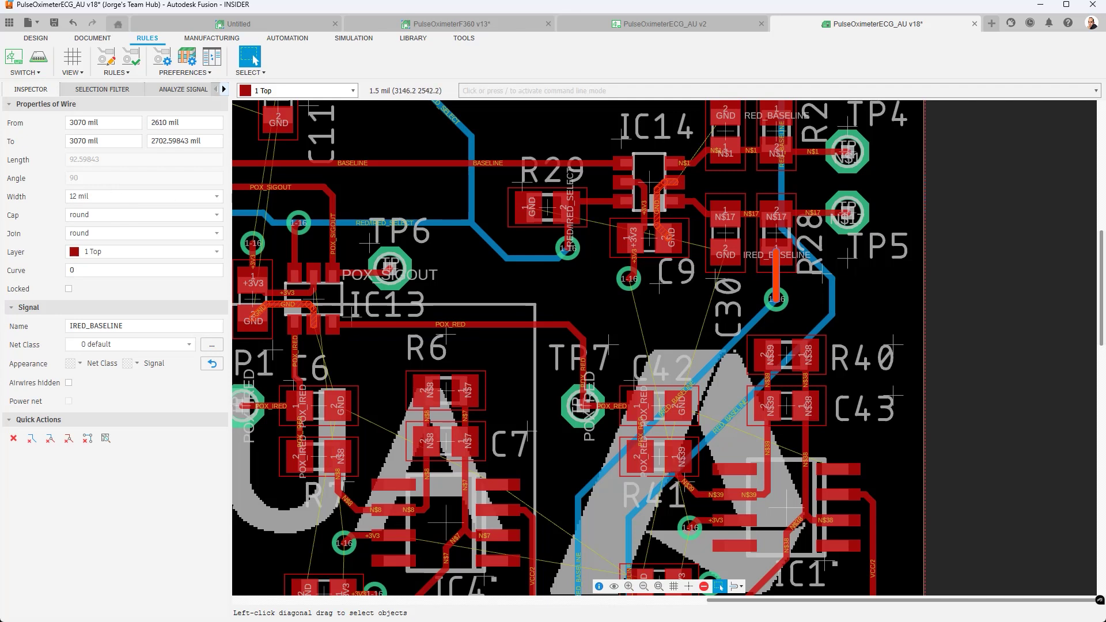
{"action": "key", "text": "Escape"}
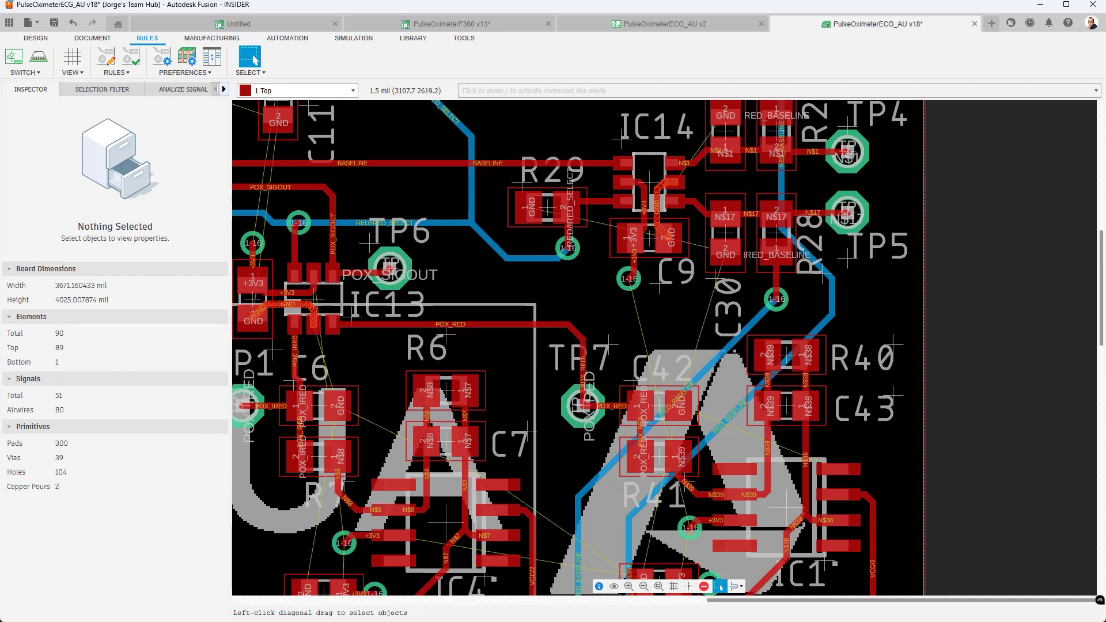
Reopen the Copper Width custom rules and show Copper Width 1's 12 mil minimum and preferred widths.
{"action": "left_click", "coordinate": [113, 57]}
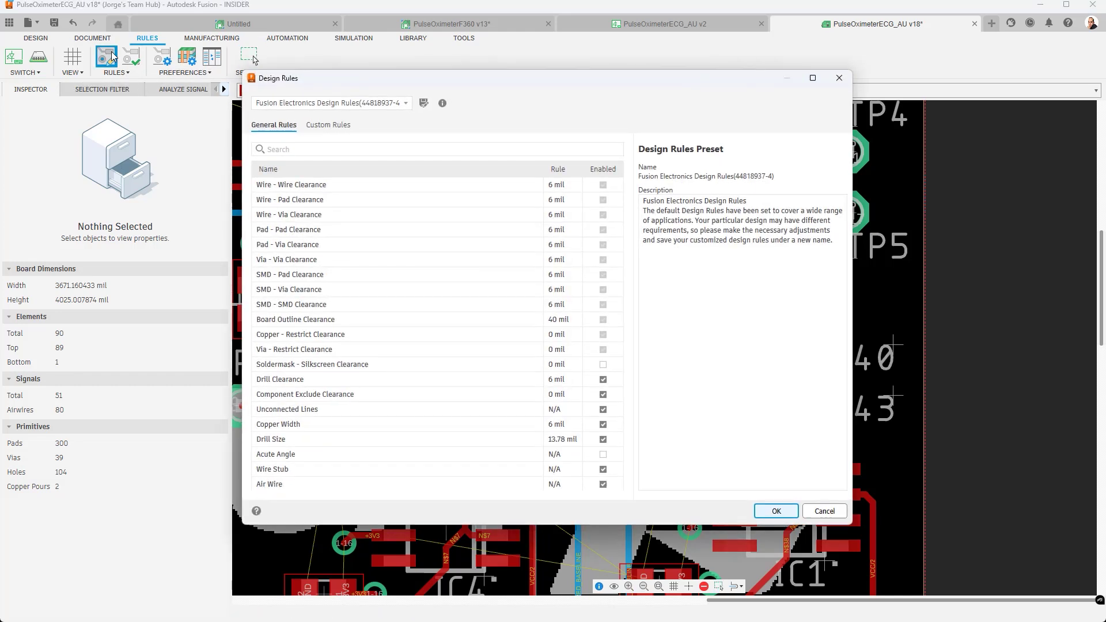
{"action": "left_click", "coordinate": [345, 126]}
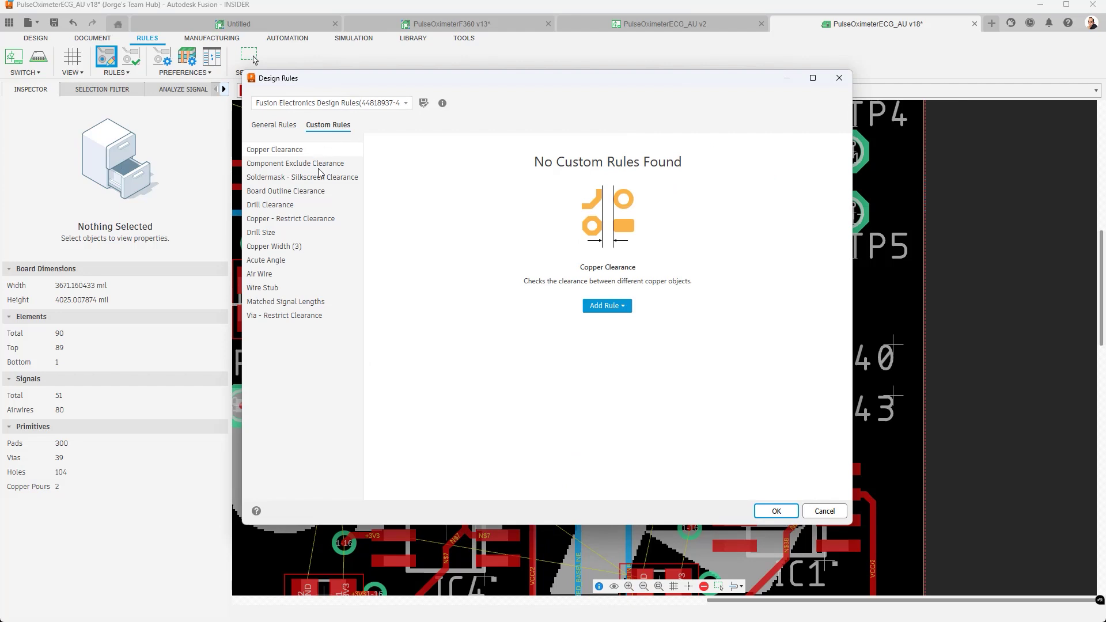
{"action": "left_click", "coordinate": [293, 247]}
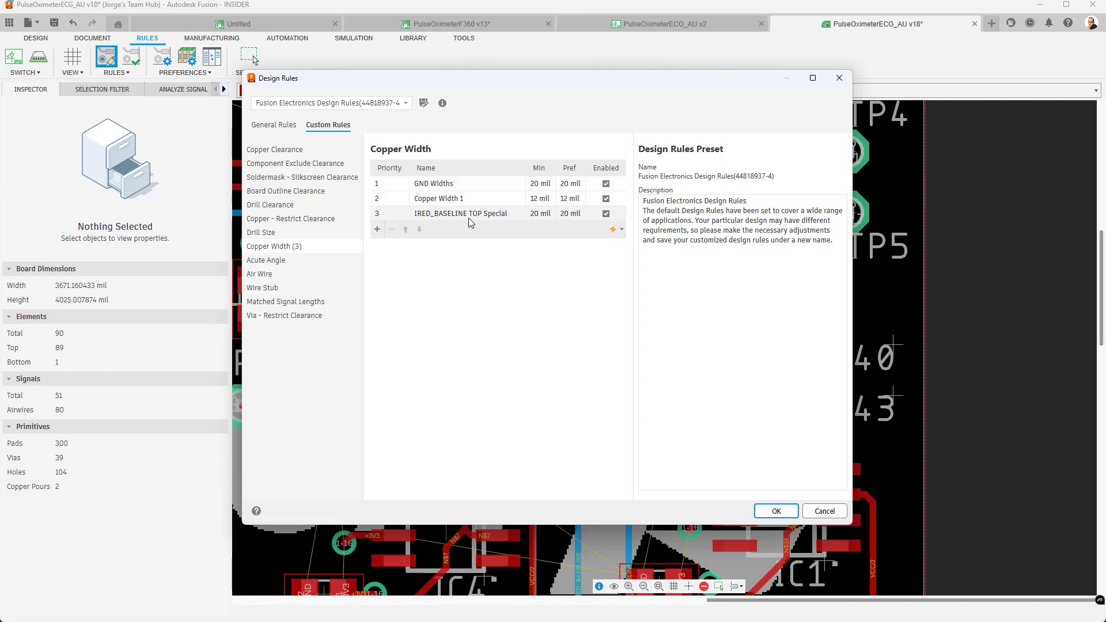
{"action": "left_click", "coordinate": [501, 201]}
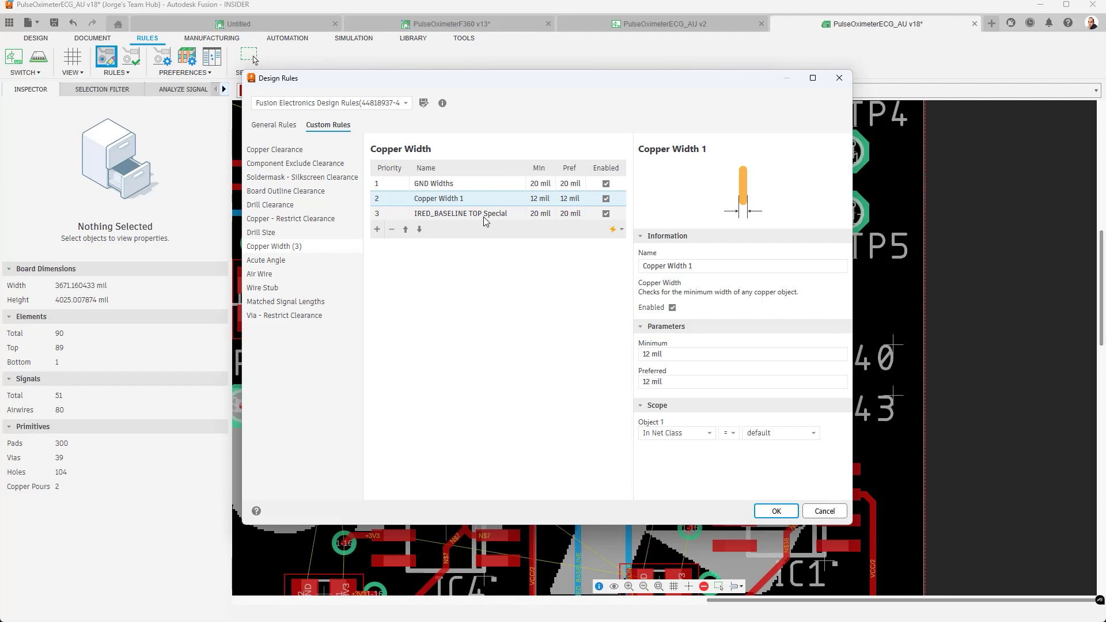
{"action": "left_click", "coordinate": [488, 199]}
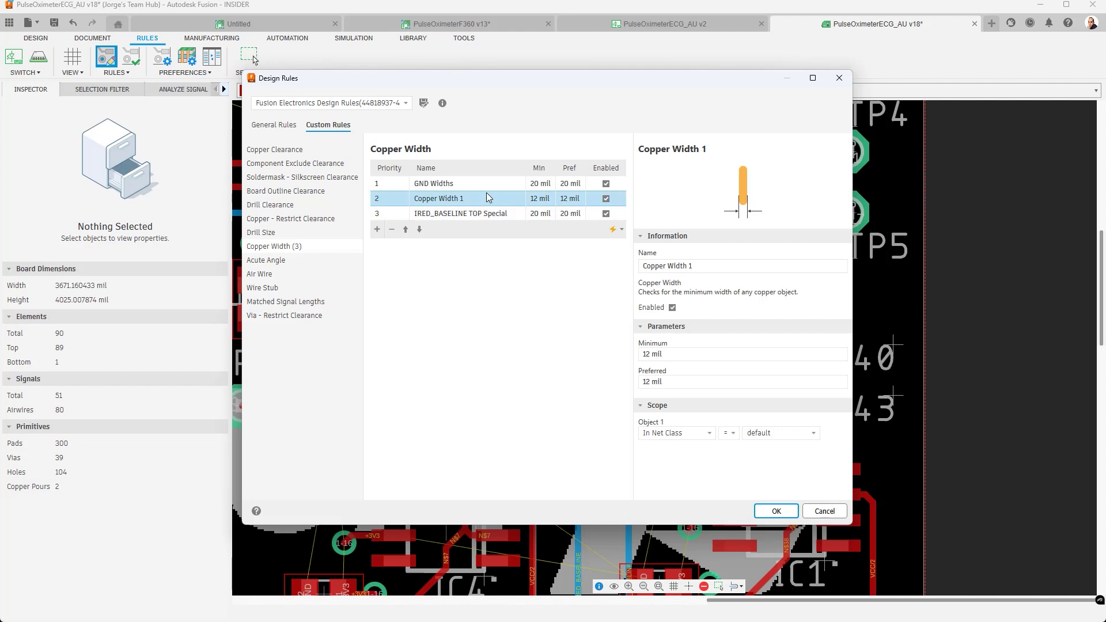
{"action": "left_click", "coordinate": [490, 214]}
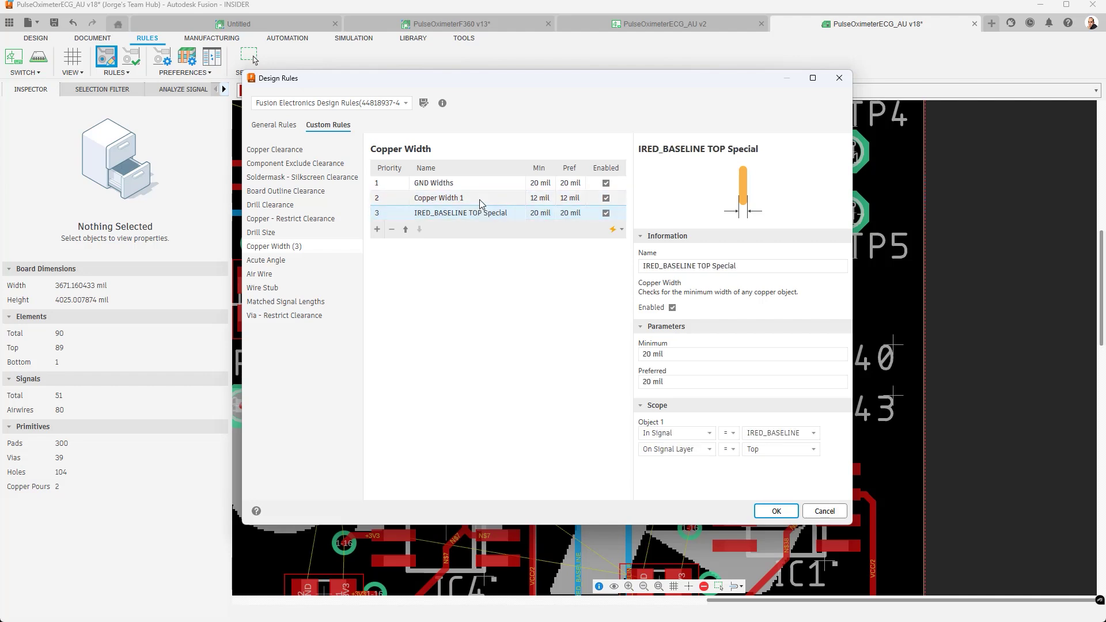
{"action": "left_click", "coordinate": [480, 200]}
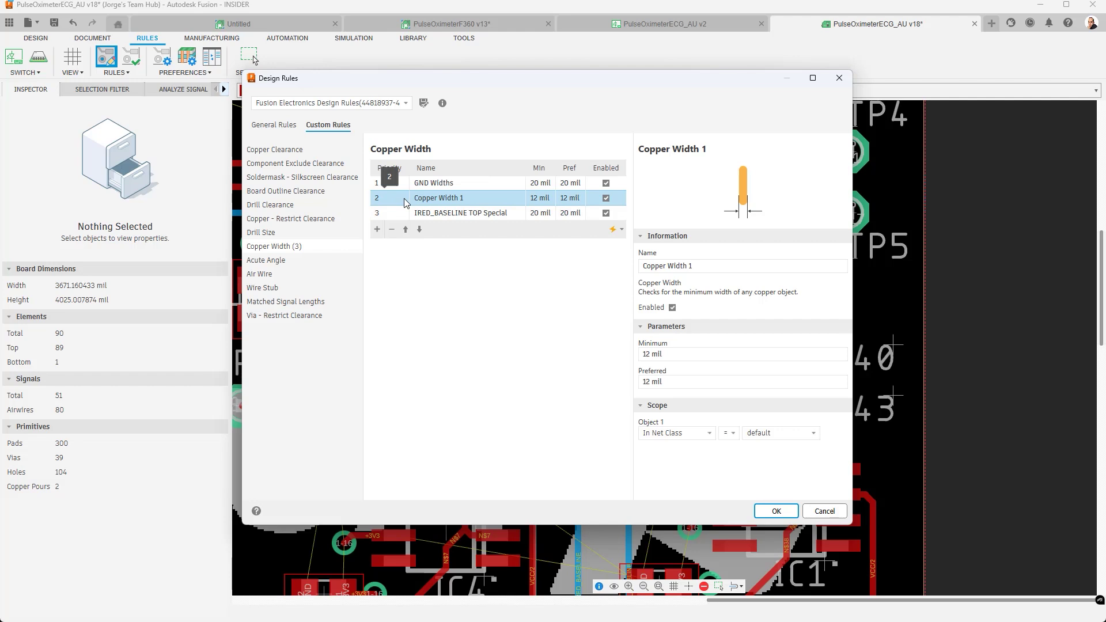
{"action": "left_click", "coordinate": [467, 214]}
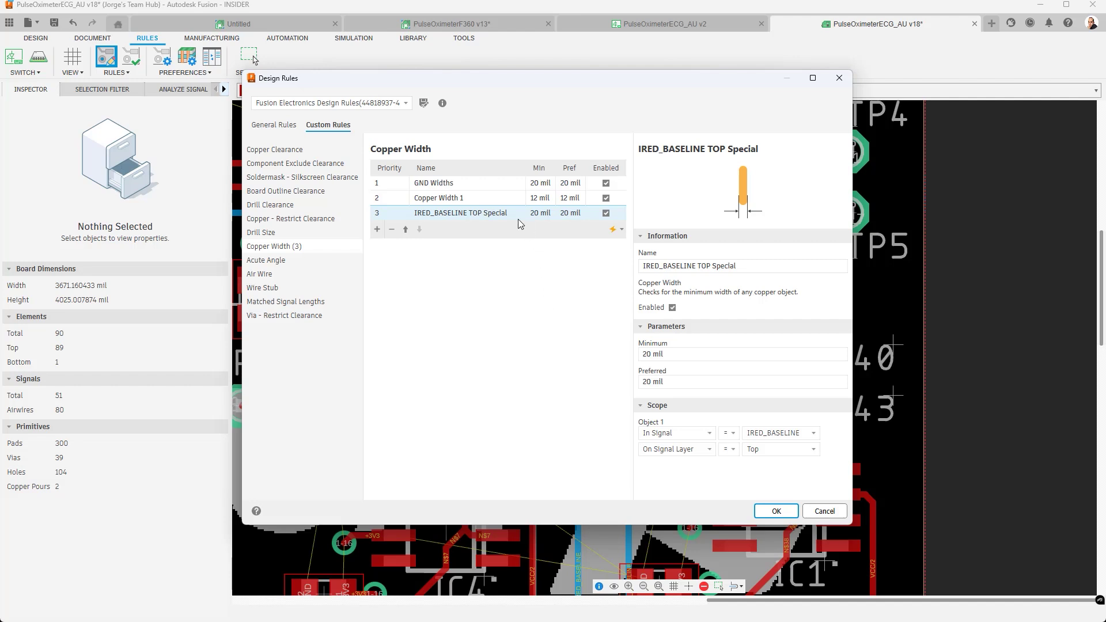
{"action": "left_click", "coordinate": [510, 188]}
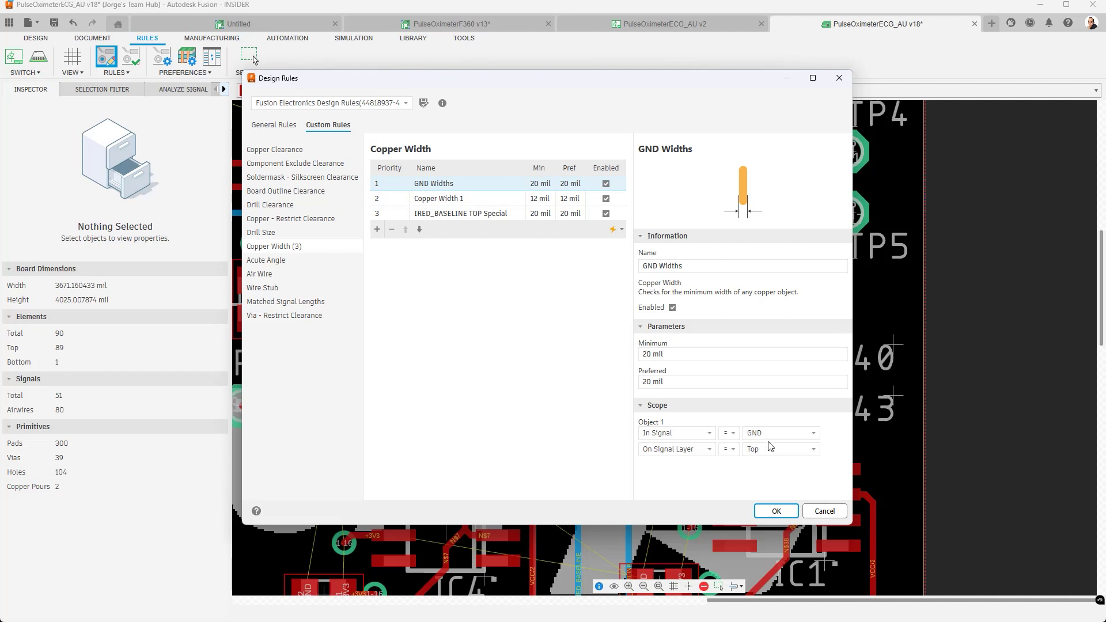
{"action": "left_click", "coordinate": [445, 215]}
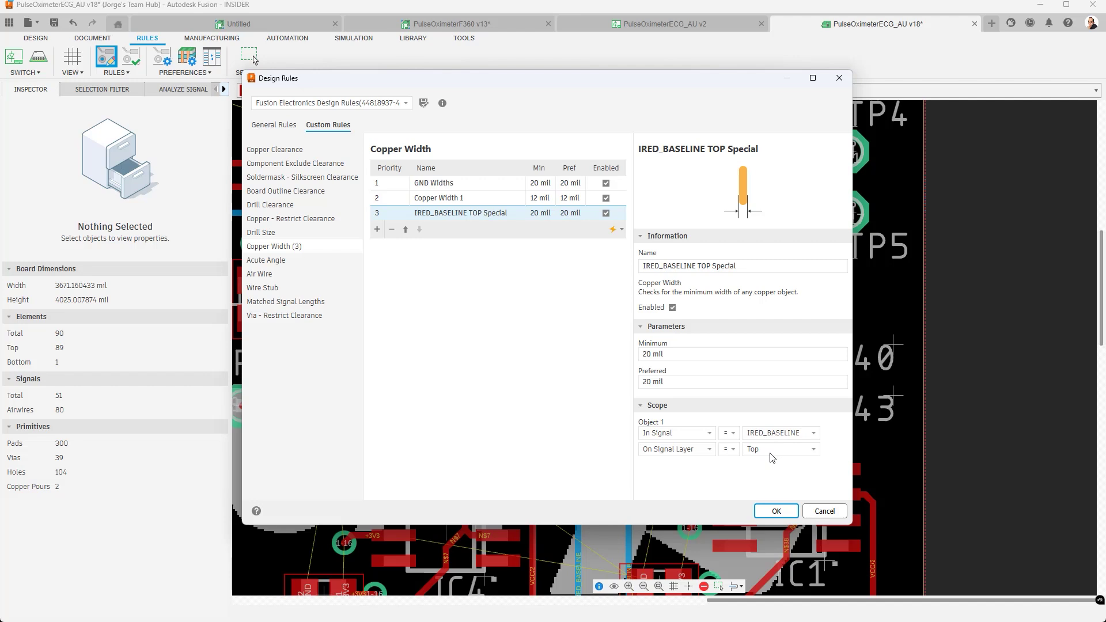
{"action": "left_click", "coordinate": [443, 203]}
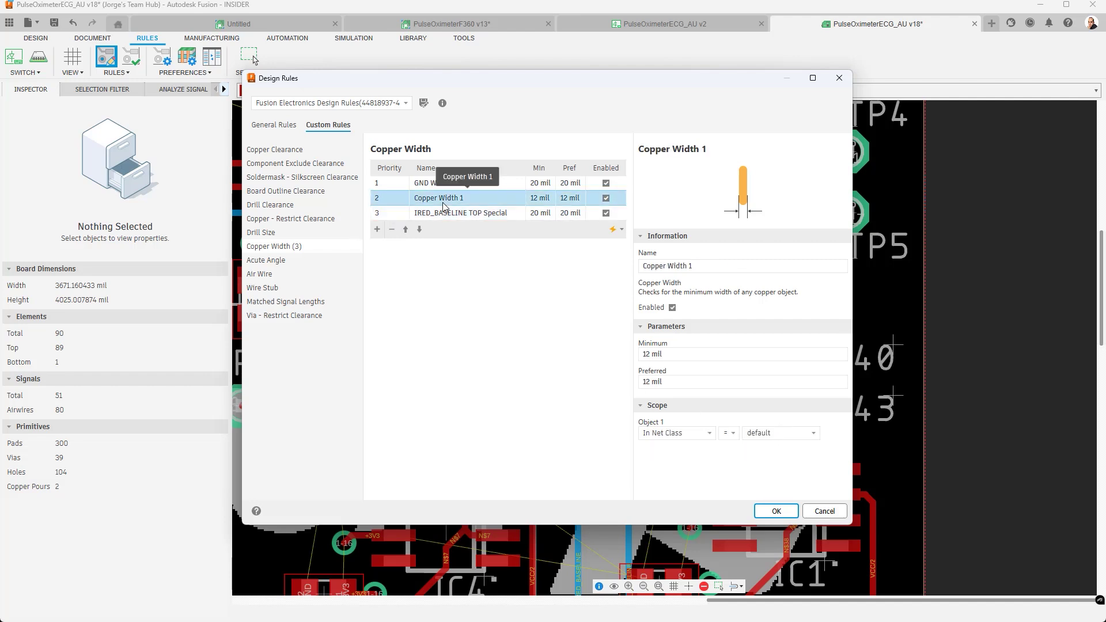
Move Copper Width 1 below IRED_BASELINE TOP Special and apply the design rules.
{"action": "left_click", "coordinate": [419, 230]}
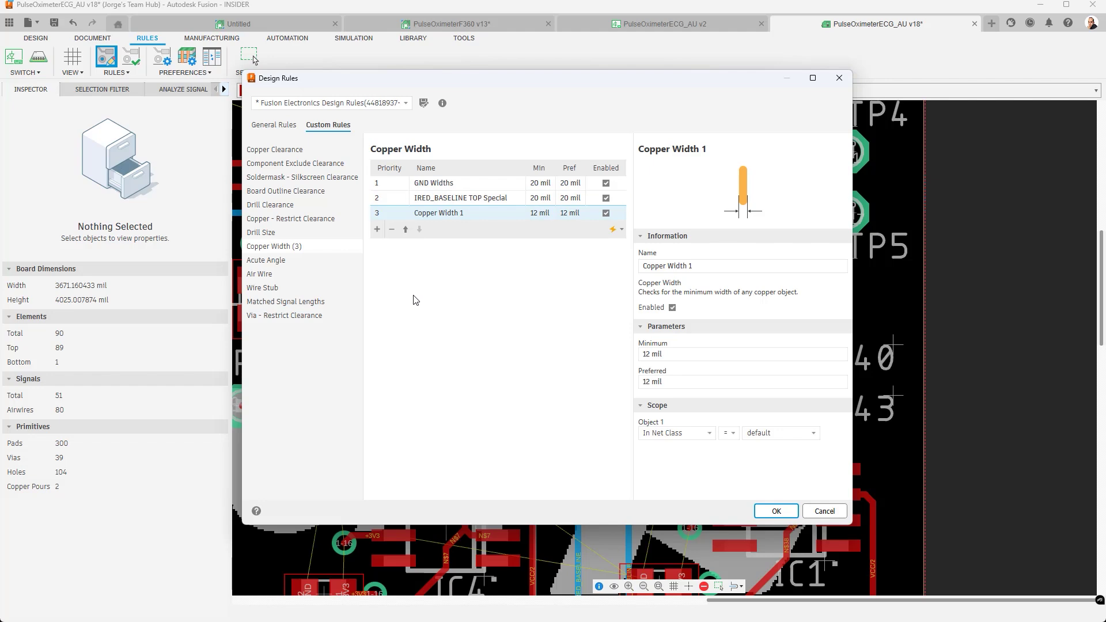
{"action": "left_click", "coordinate": [779, 513]}
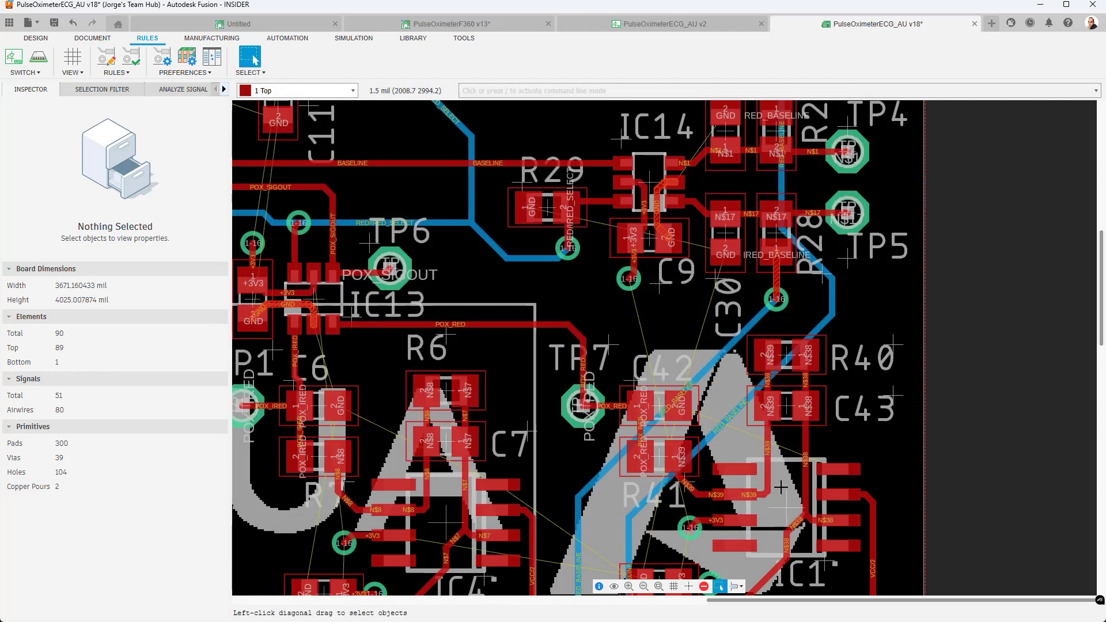
{"action": "scroll", "coordinate": [779, 291], "scroll_direction": "down", "scroll_amount": 3}
{"action": "scroll", "coordinate": [779, 291], "scroll_direction": "up", "scroll_amount": 5}
{"action": "scroll", "coordinate": [782, 280], "scroll_direction": "up", "scroll_amount": 2}
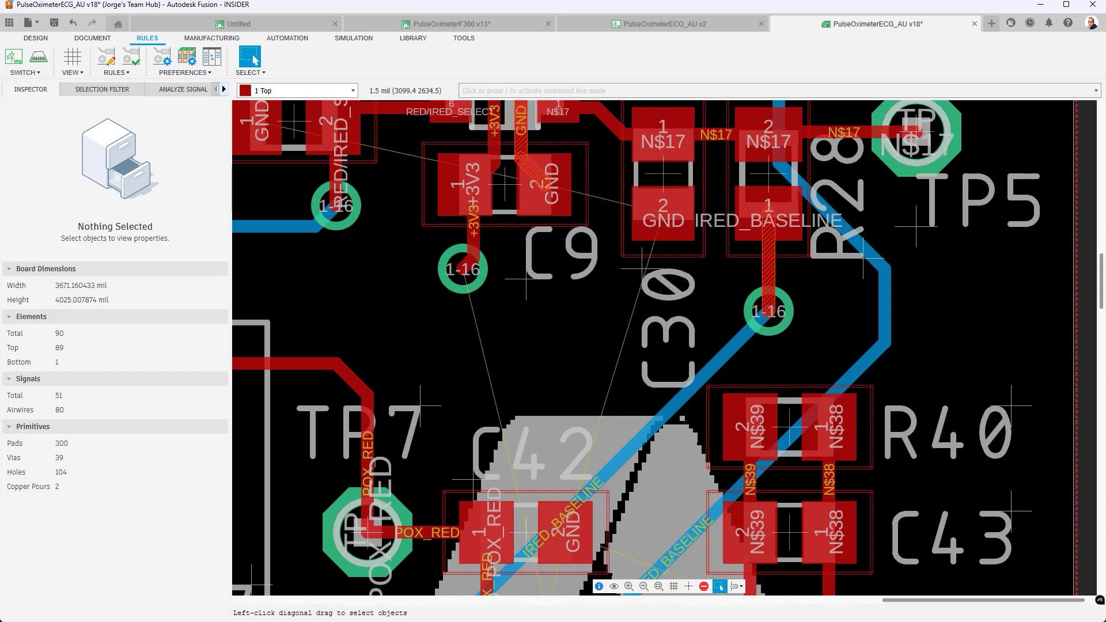
Reopen the Copper Width custom rules to verify the order ends with Copper Width 1.
{"action": "left_click", "coordinate": [115, 56]}
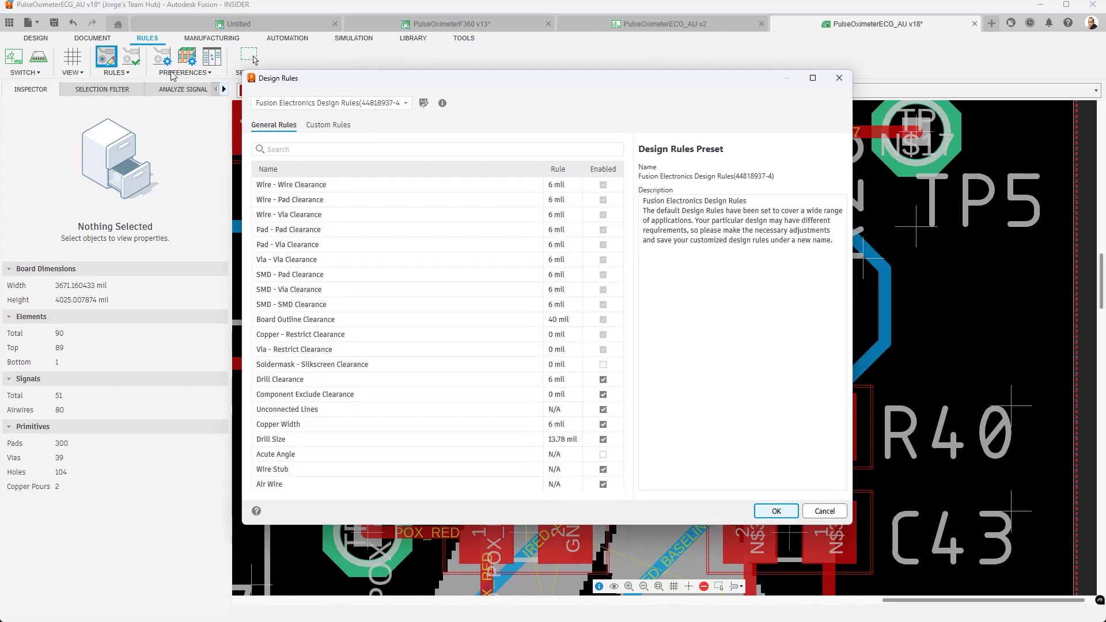
{"action": "left_click", "coordinate": [328, 125]}
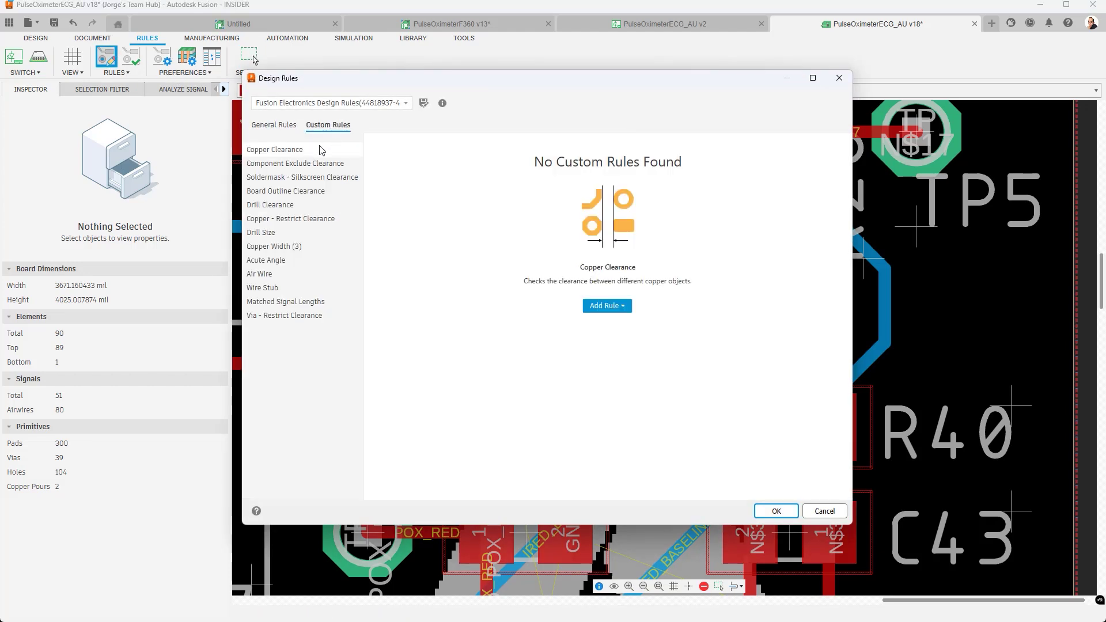
{"action": "left_click", "coordinate": [285, 247]}
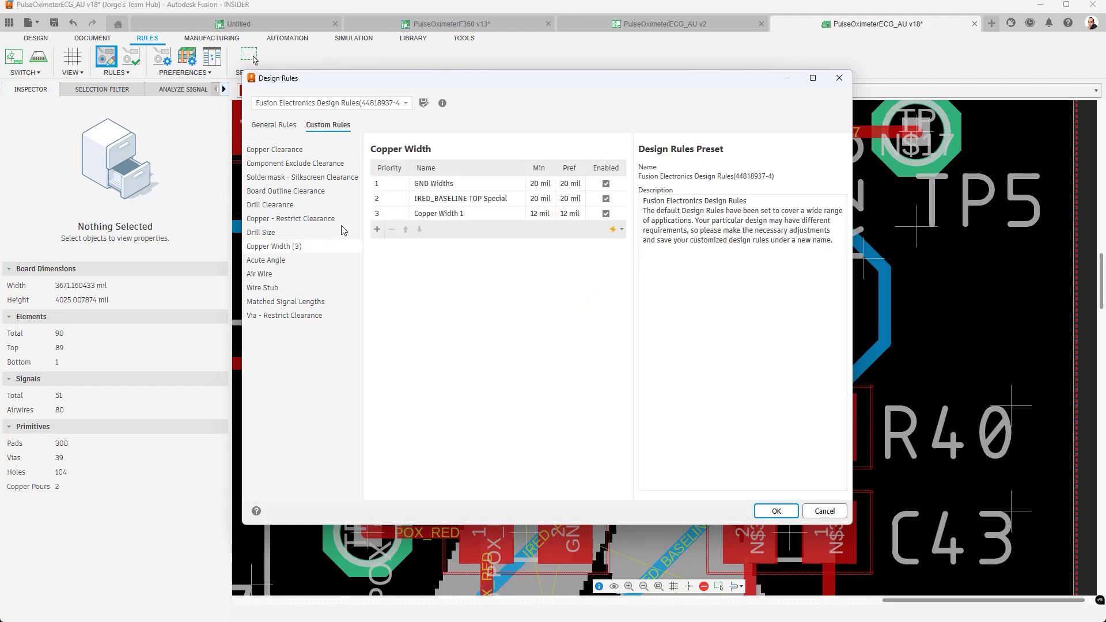